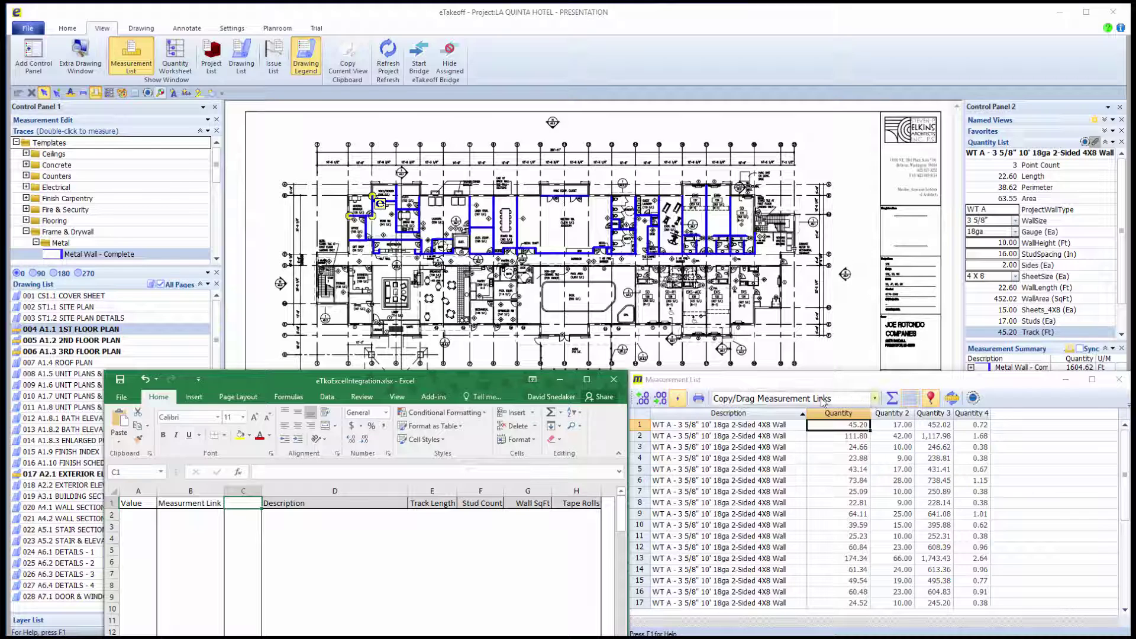
# - Switch copy/drag to Values mode and drop the 45.20 quantity into cell A2 as 45.2
pyautogui.click(874, 398)
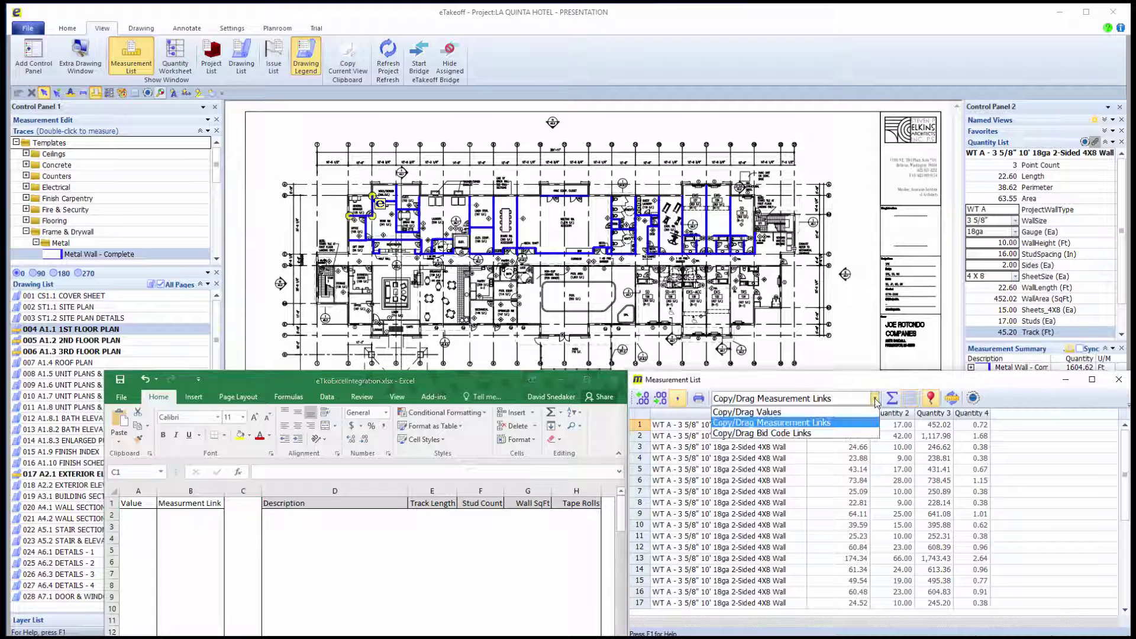
pyautogui.click(770, 411)
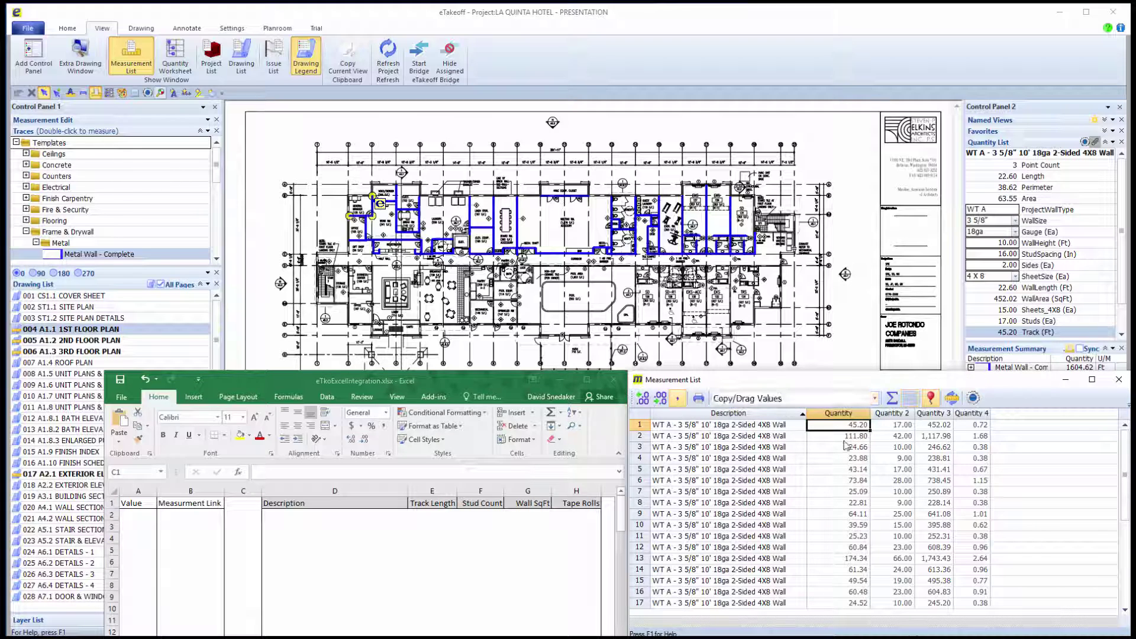
pyautogui.moveTo(854, 426); pyautogui.dragTo(138, 515)
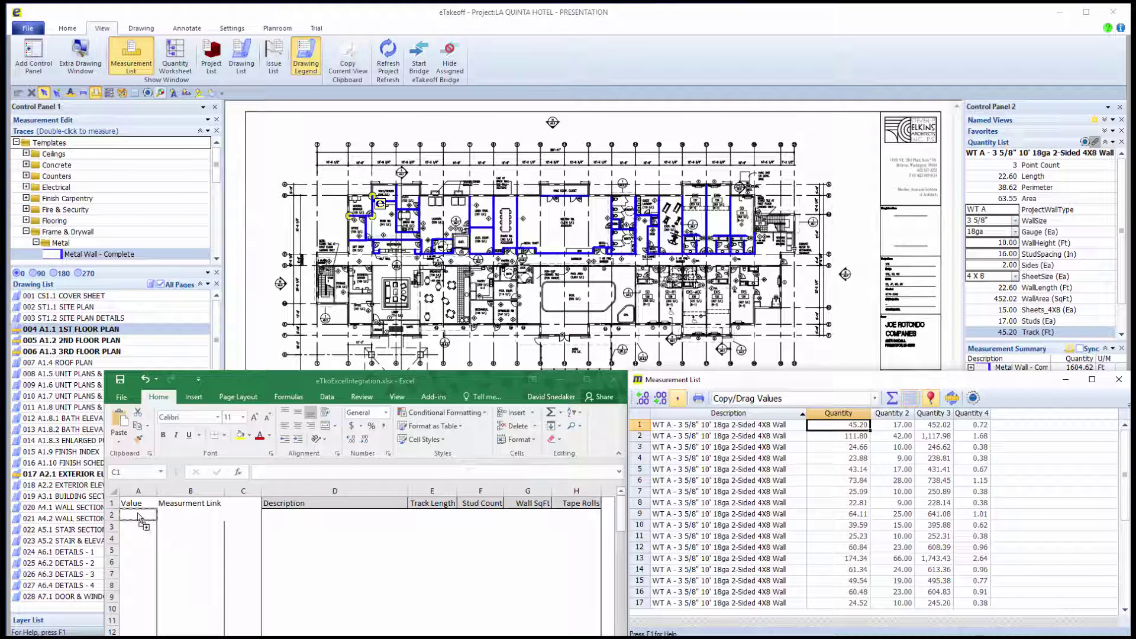
pyautogui.click(282, 471)
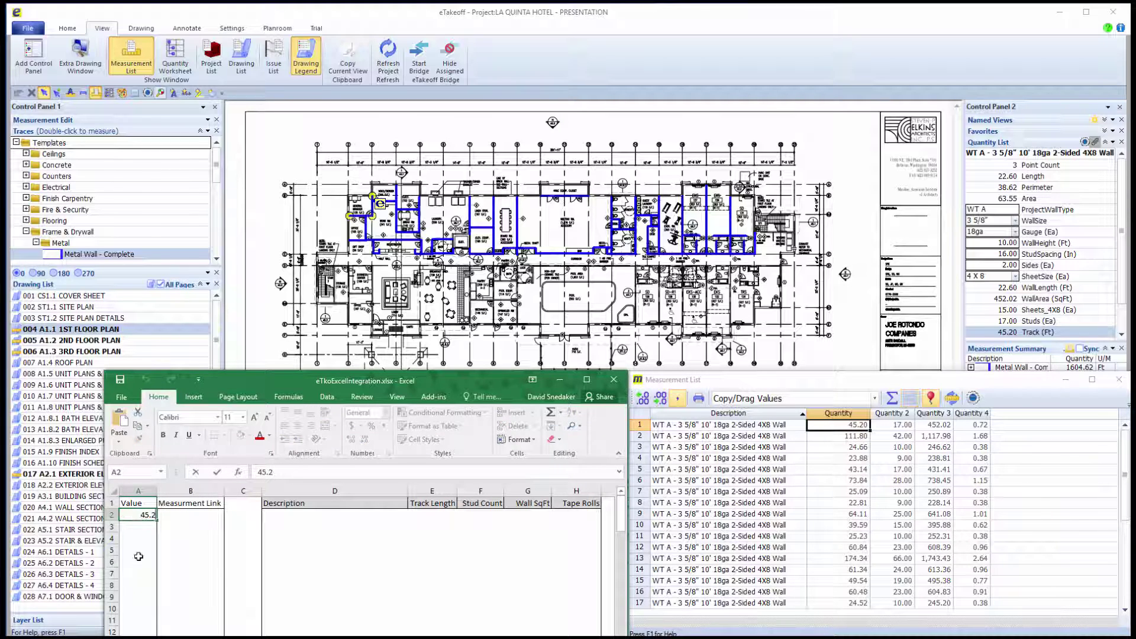
pyautogui.press('Escape')
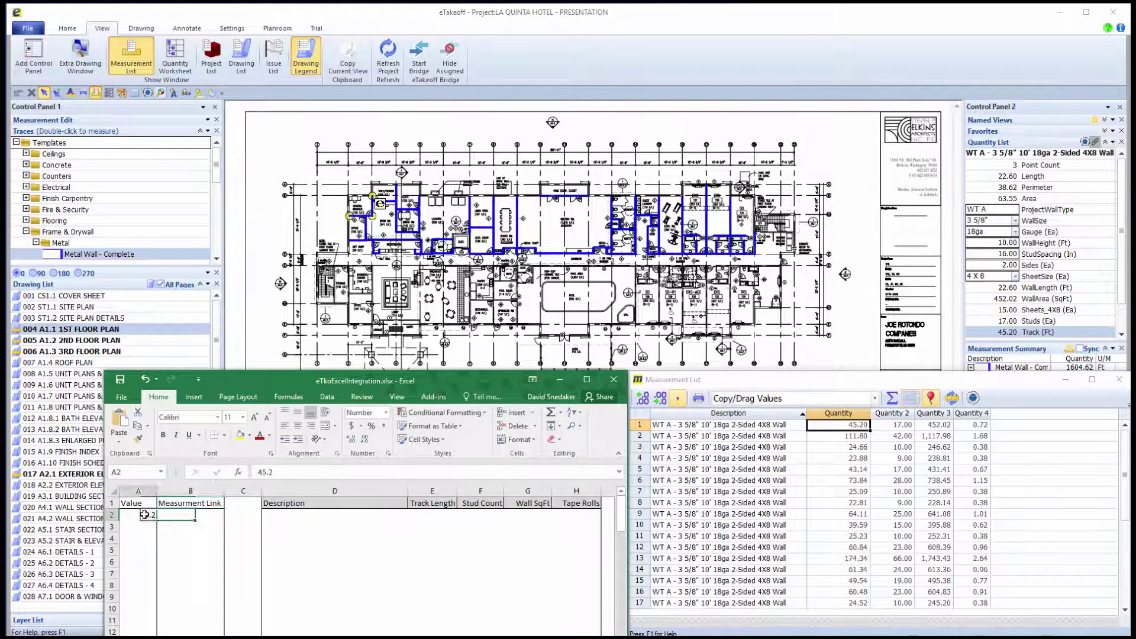
# - In measurement-links mode, link the 45.20 quantity into B2 and the wall rows into columns D–H
pyautogui.click(186, 514)
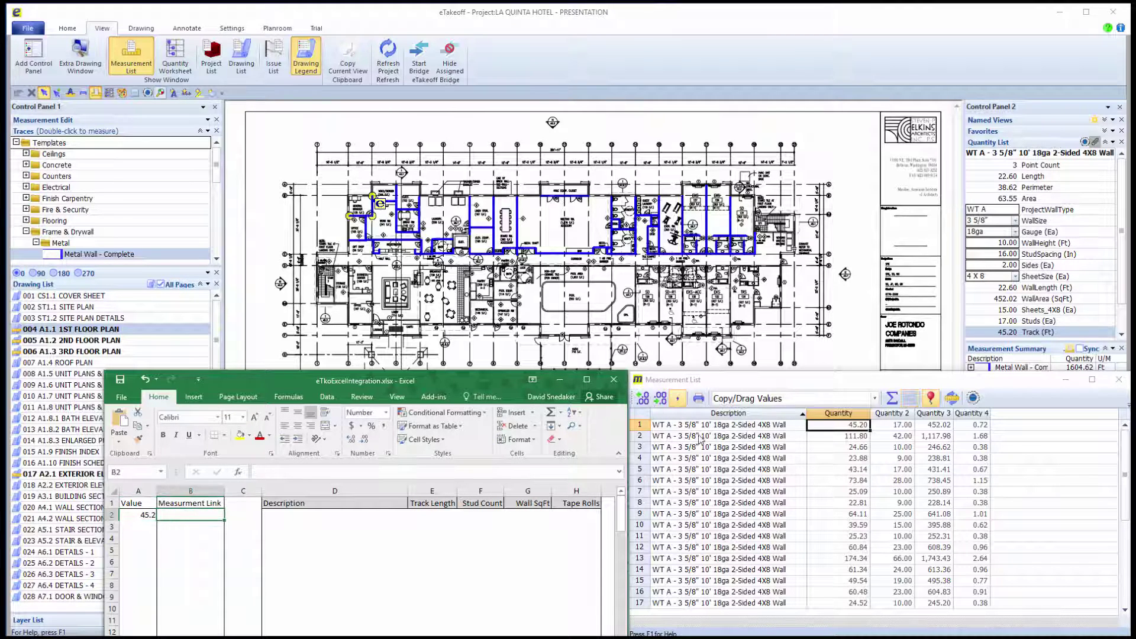
pyautogui.click(874, 399)
pyautogui.click(830, 421)
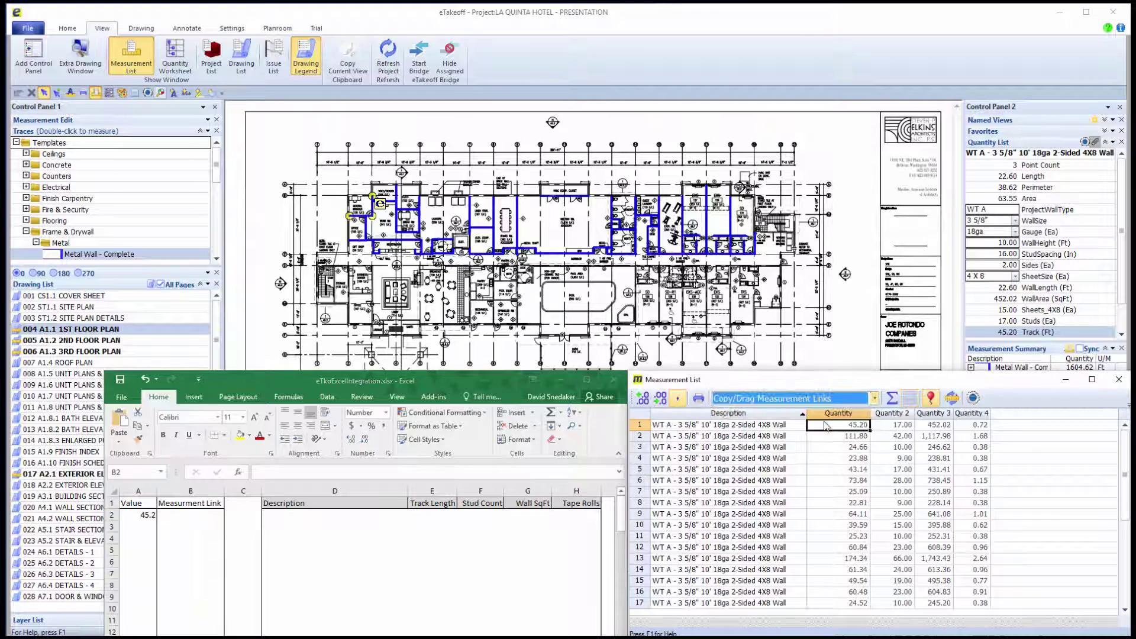
pyautogui.click(841, 430)
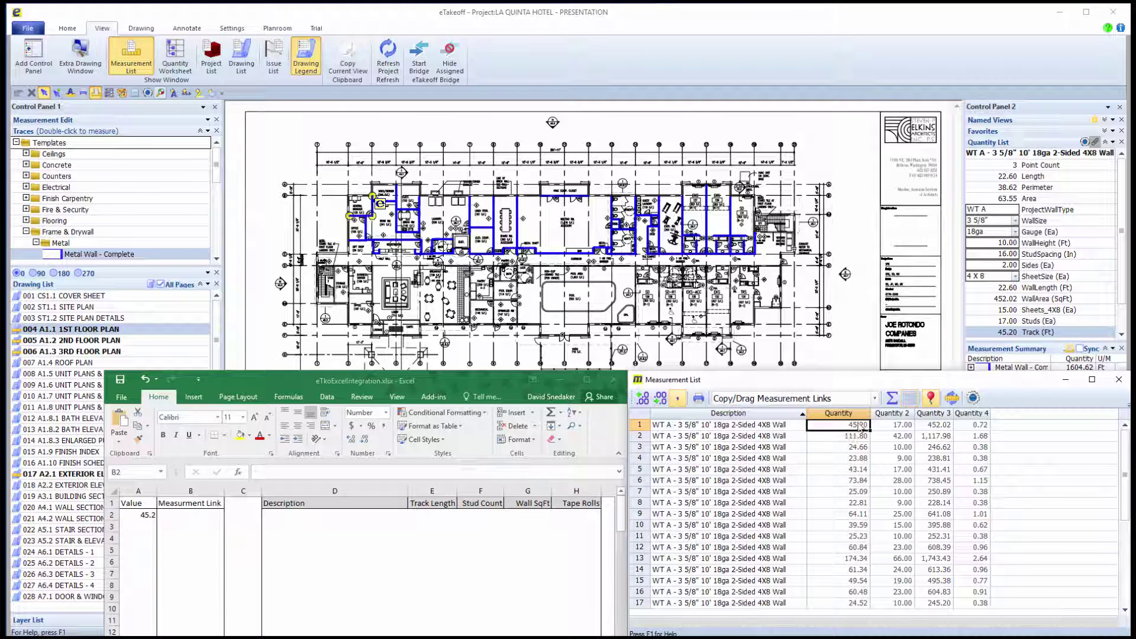
pyautogui.moveTo(856, 430); pyautogui.dragTo(189, 514)
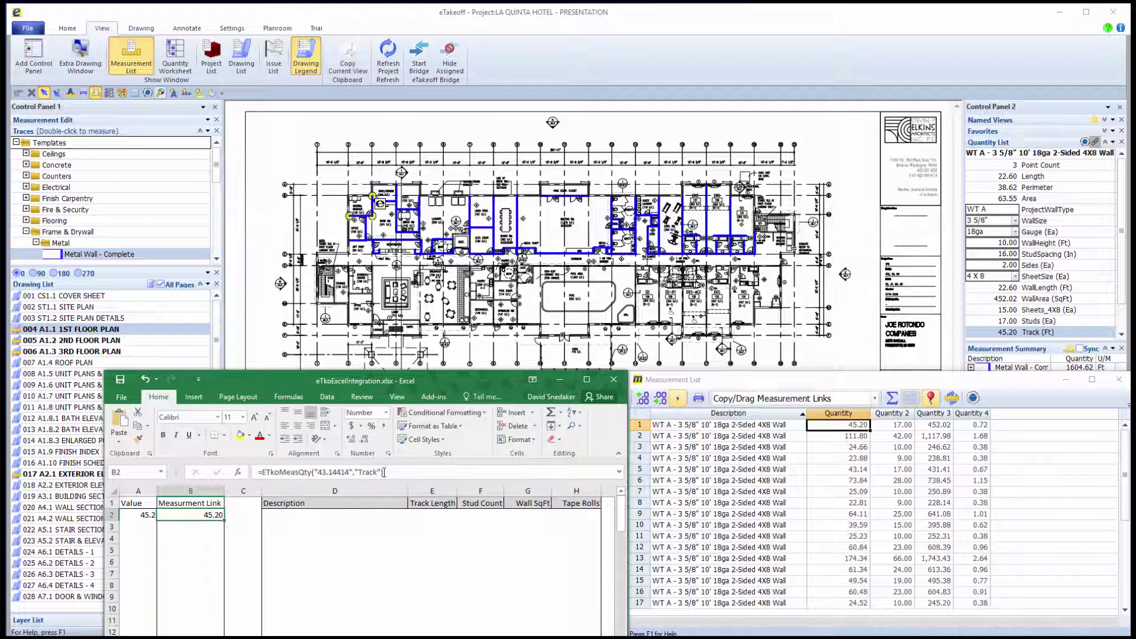
pyautogui.click(649, 427)
pyautogui.moveTo(649, 427); pyautogui.dragTo(352, 519)
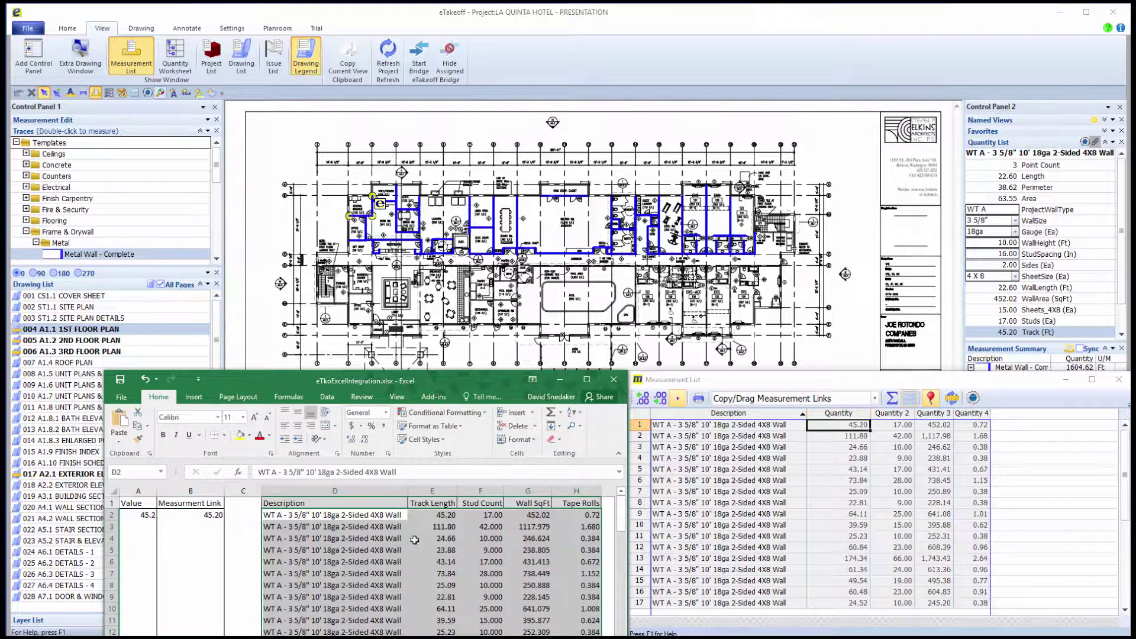
# - Check the B2 and E2 links, then extend the first wall trace to the top grid line
pyautogui.click(218, 514)
pyautogui.click(435, 515)
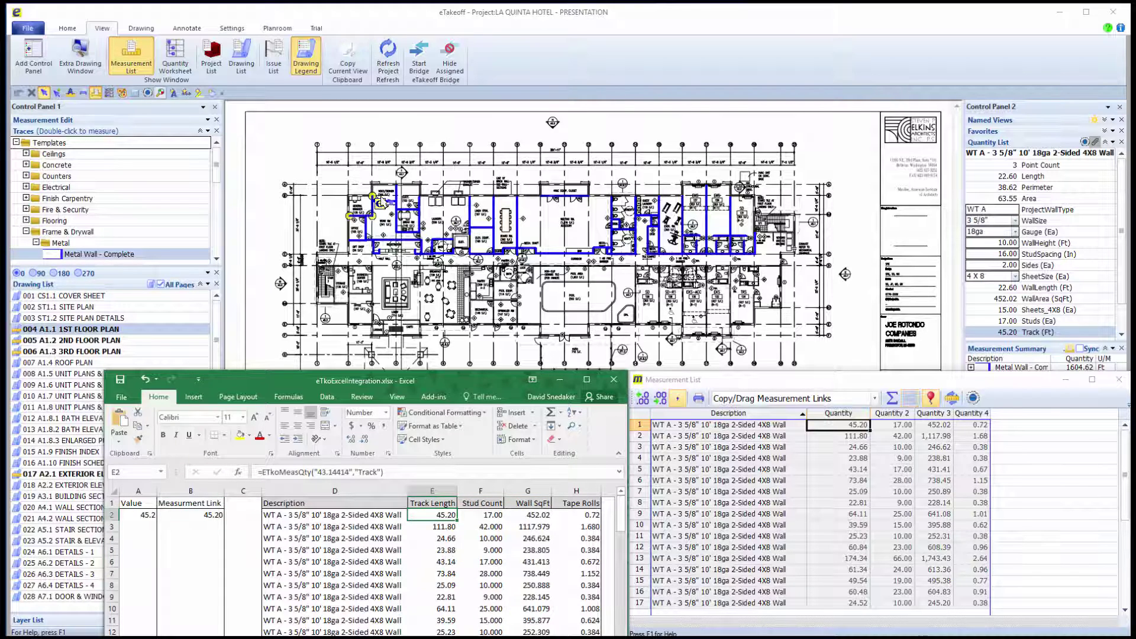
pyautogui.click(379, 204)
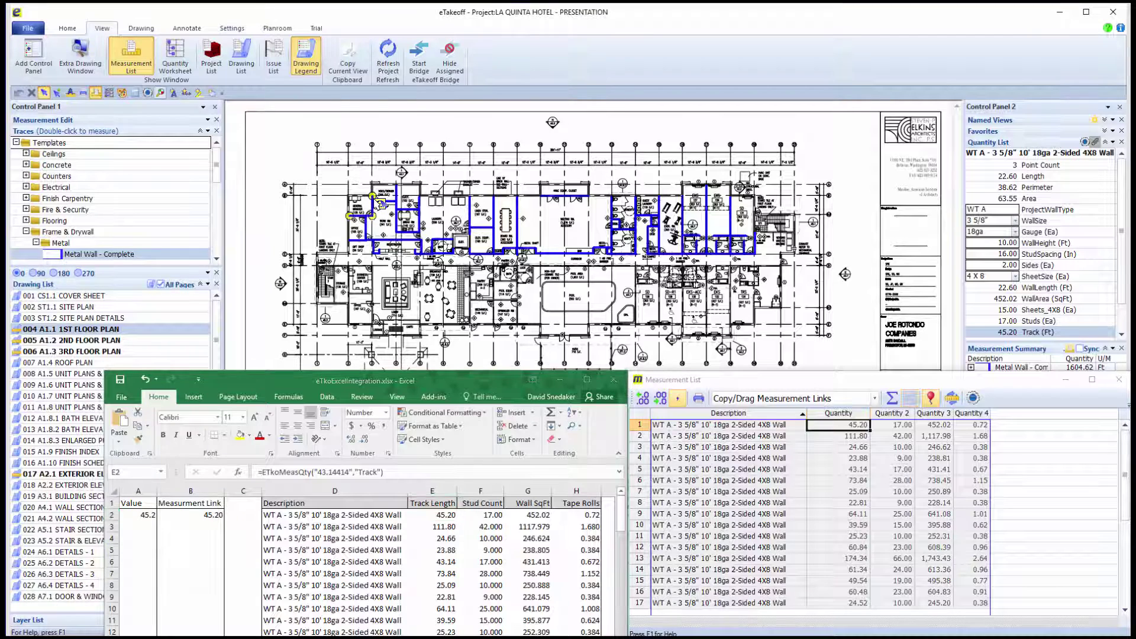
pyautogui.click(373, 162)
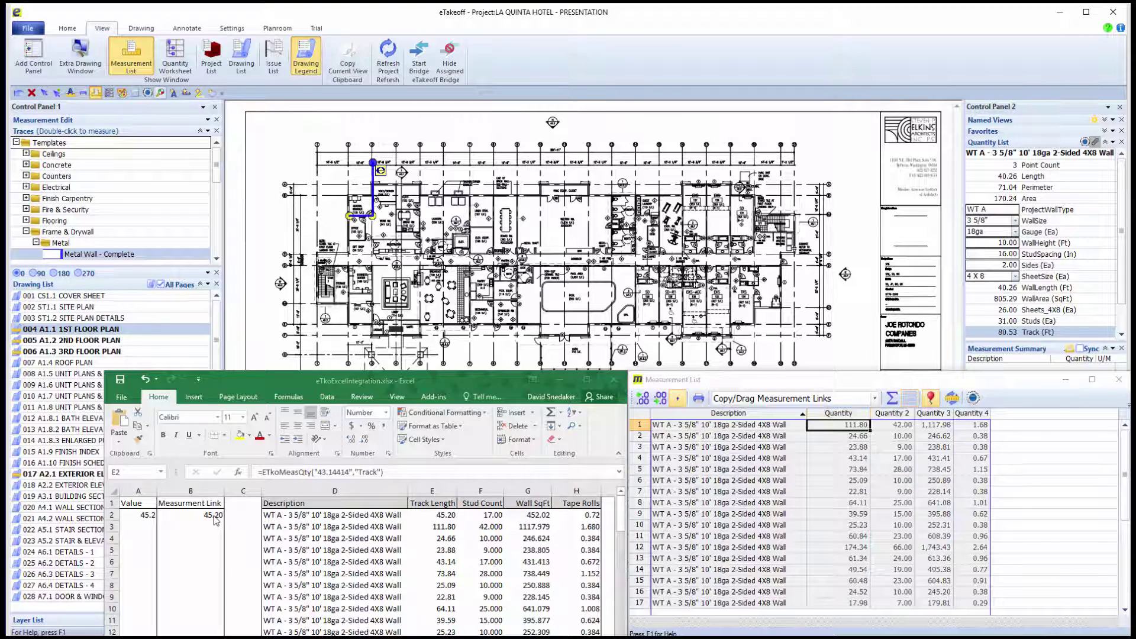
# - Refresh the eTakeoff links in Excel so row 2 shows 80.53 ft and 31 studs
pyautogui.click(434, 397)
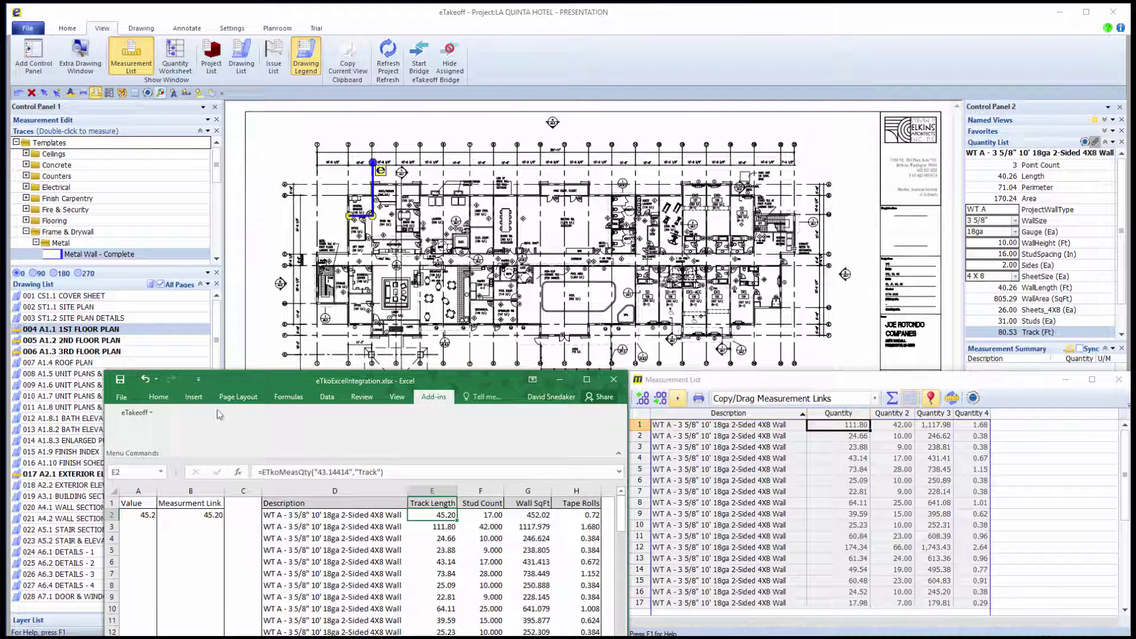
pyautogui.click(151, 413)
pyautogui.click(148, 436)
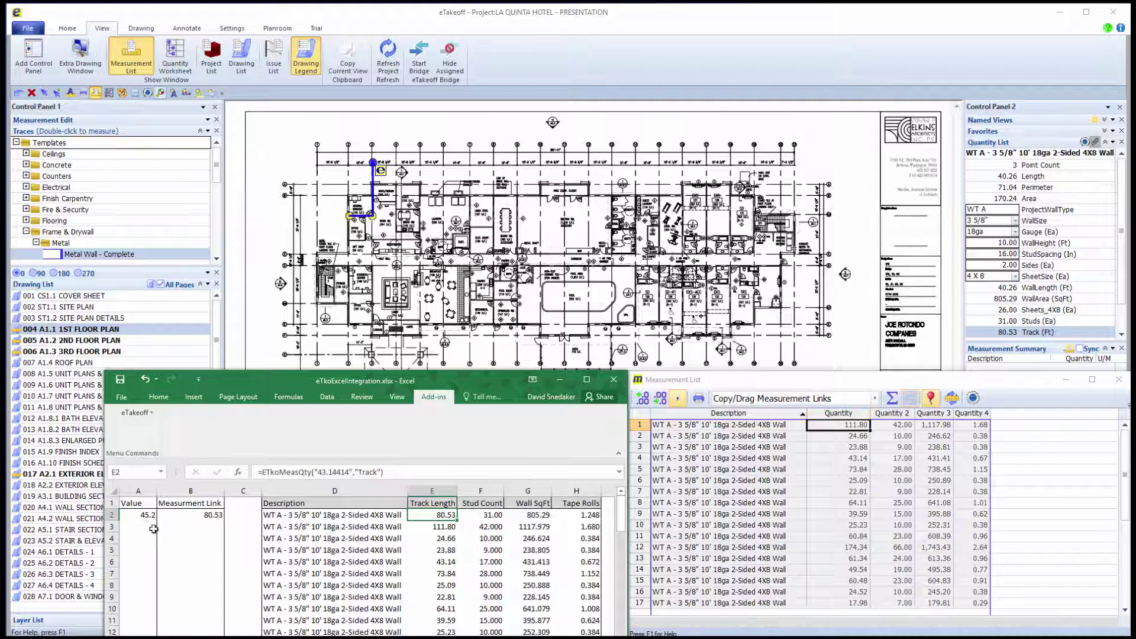
pyautogui.click(547, 58)
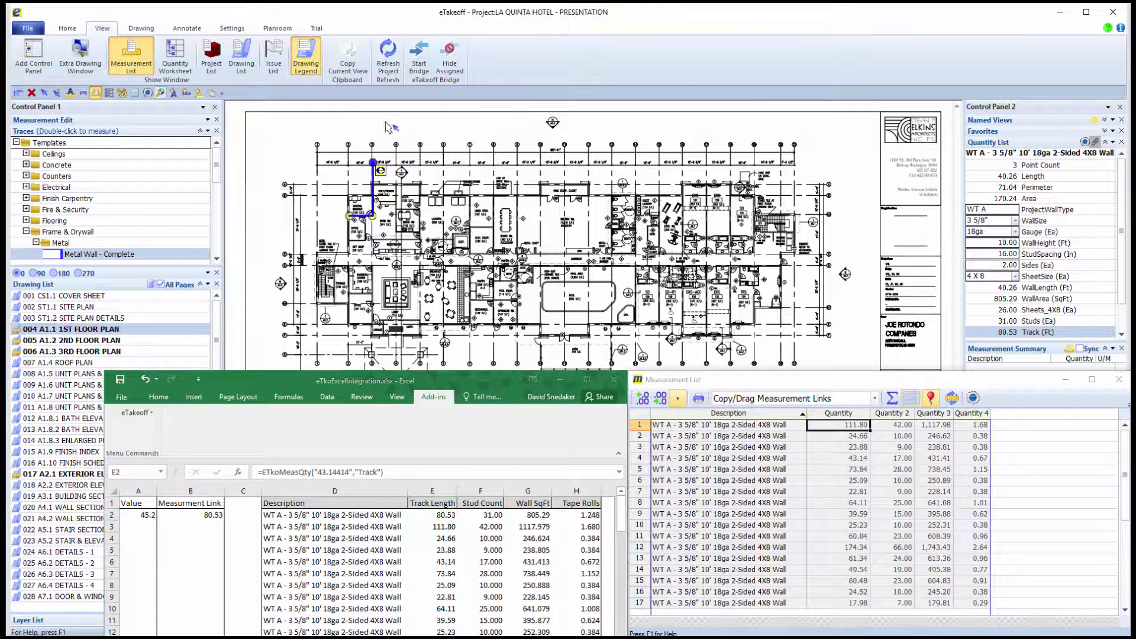
# - Undo the wall extension, switch to Select, minimize the Measurement List and move Excel lower right
pyautogui.click(68, 28)
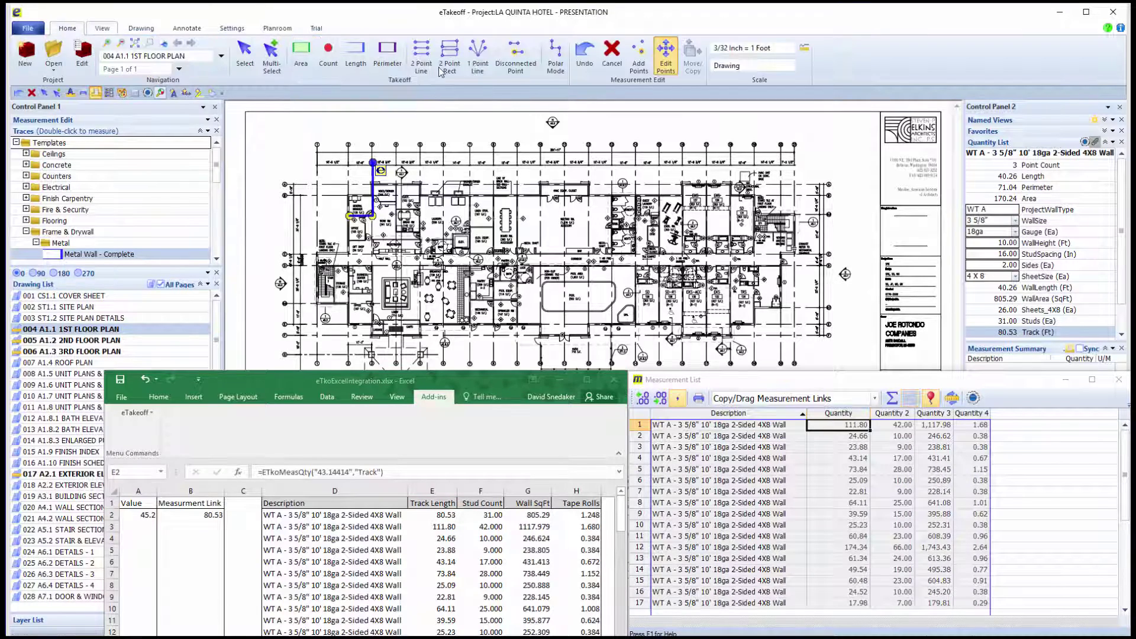
pyautogui.click(587, 56)
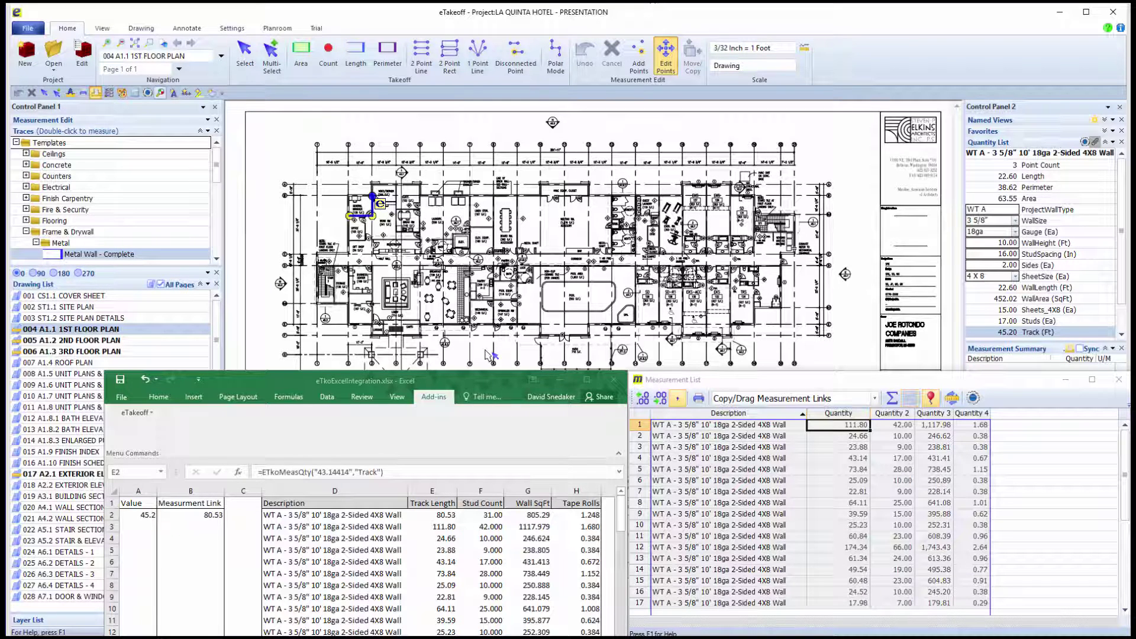
pyautogui.click(244, 56)
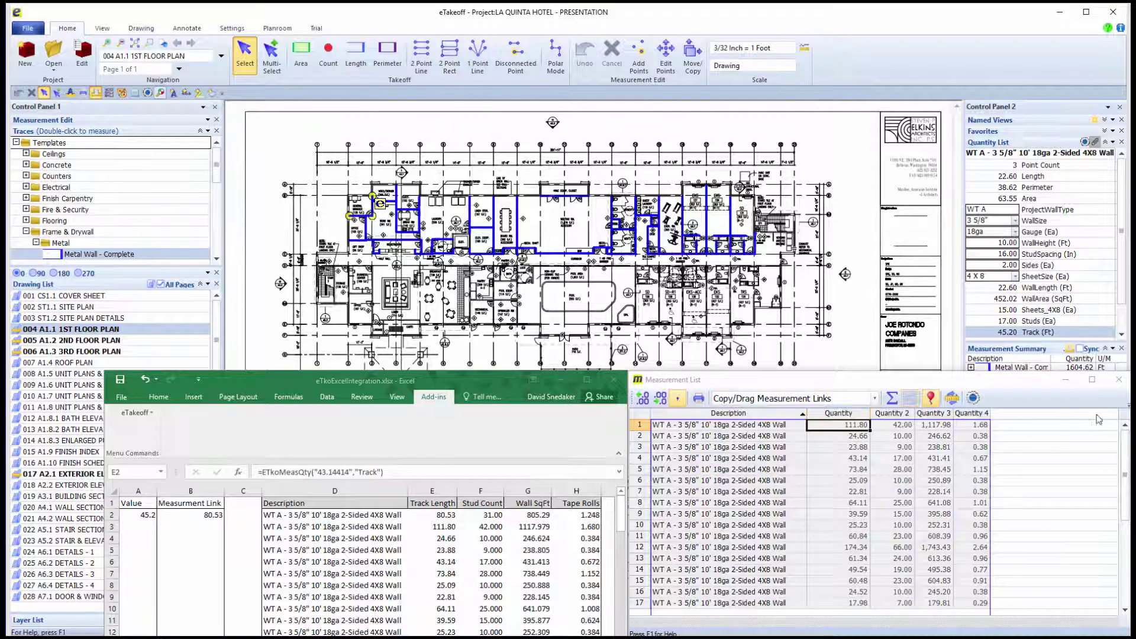
pyautogui.click(1066, 380)
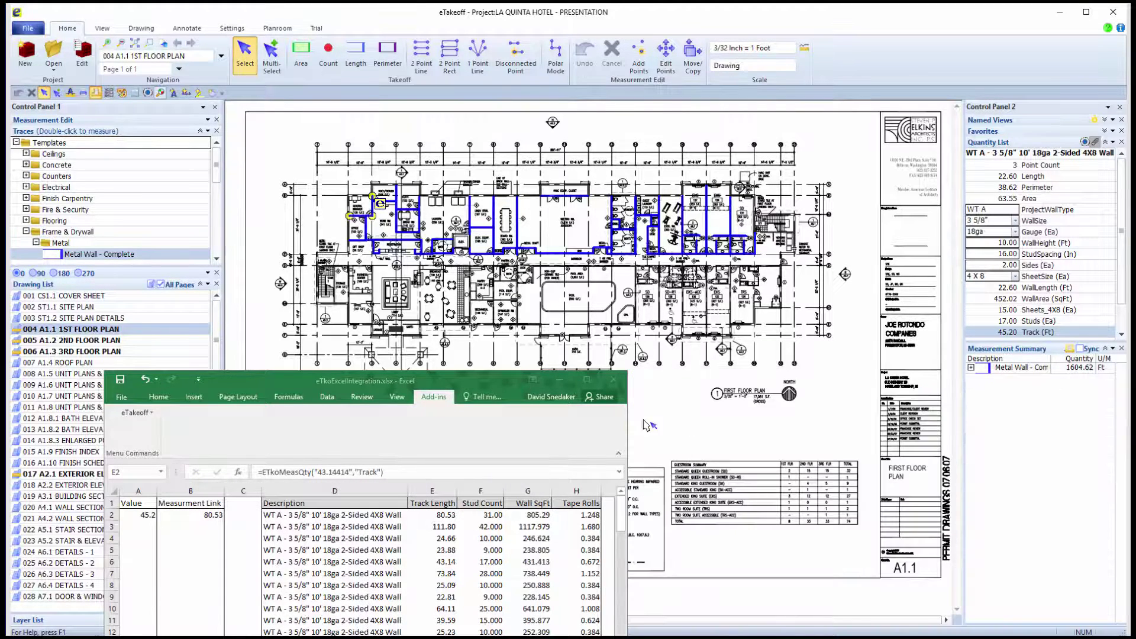
pyautogui.moveTo(448, 382)
pyautogui.mouseDown()
pyautogui.moveTo(765, 372)
pyautogui.moveTo(712, 368)
pyautogui.moveTo(715, 357)
pyautogui.mouseUp()
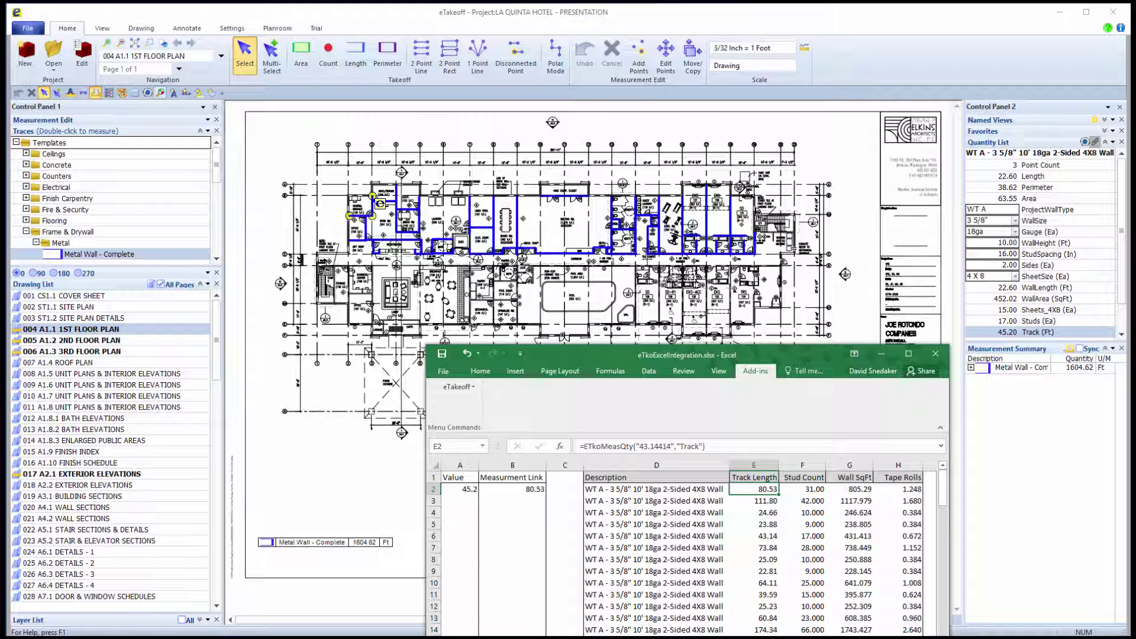
# - View the cost worksheet, revealing the Tape, JointCompound and Screws rows
pyautogui.hotkey('ctrl', 'pagedown')
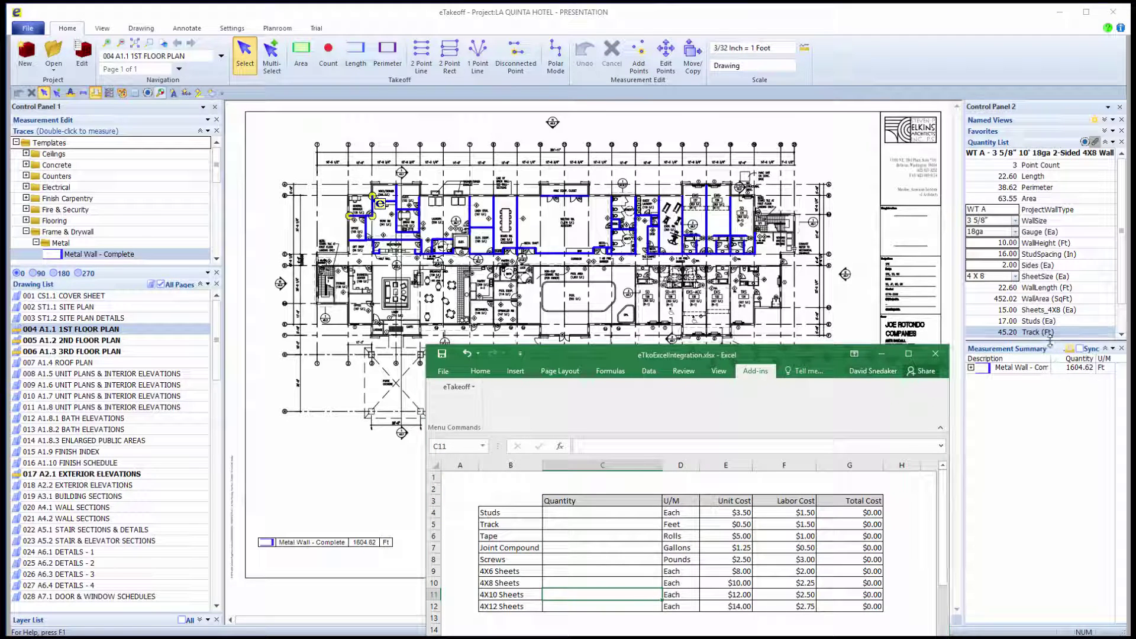
pyautogui.moveTo(1050, 342); pyautogui.dragTo(1067, 386)
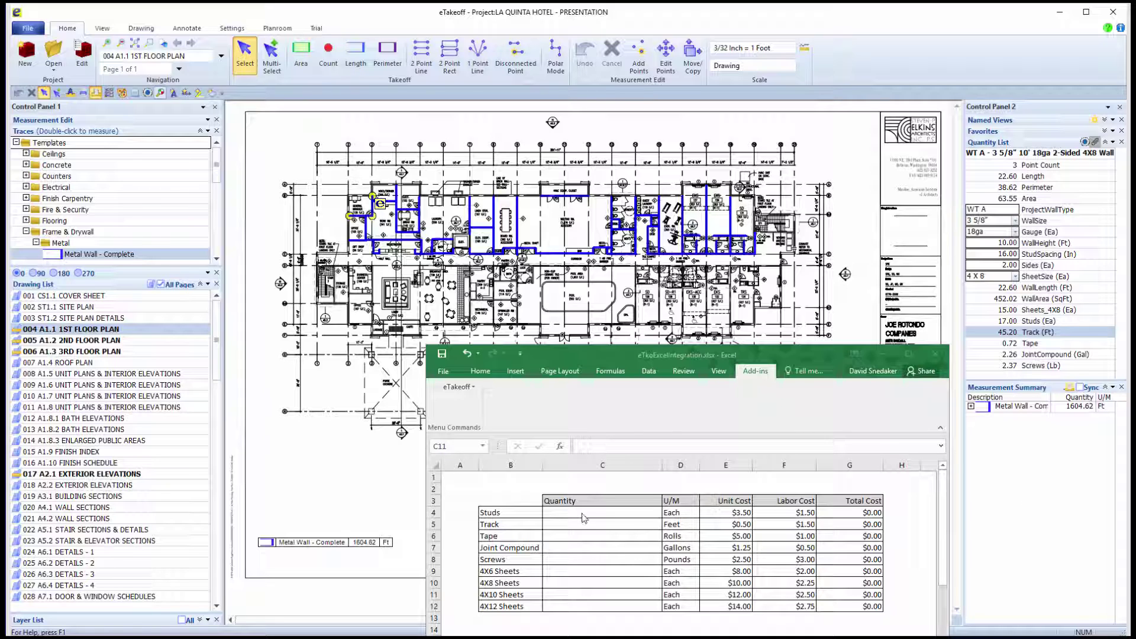
pyautogui.click(602, 595)
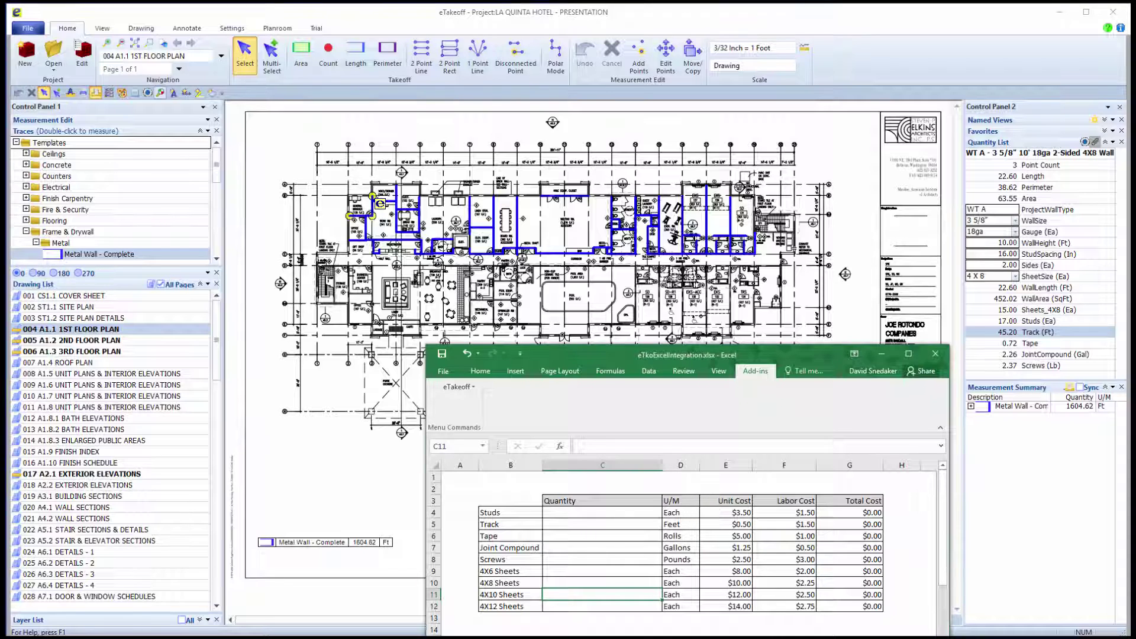
# - Review the linked track lengths in E3–E7, then return to the cost sheet's cell C4
pyautogui.hotkey('ctrl', 'pagedown')
pyautogui.click(761, 502)
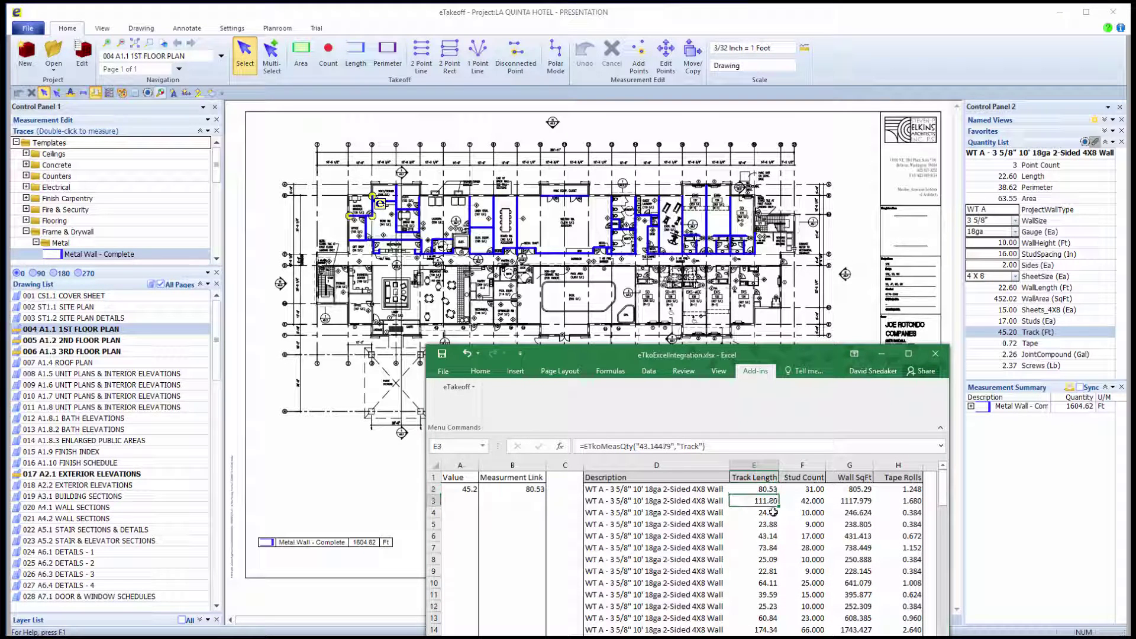
pyautogui.click(773, 513)
pyautogui.click(772, 524)
pyautogui.click(772, 535)
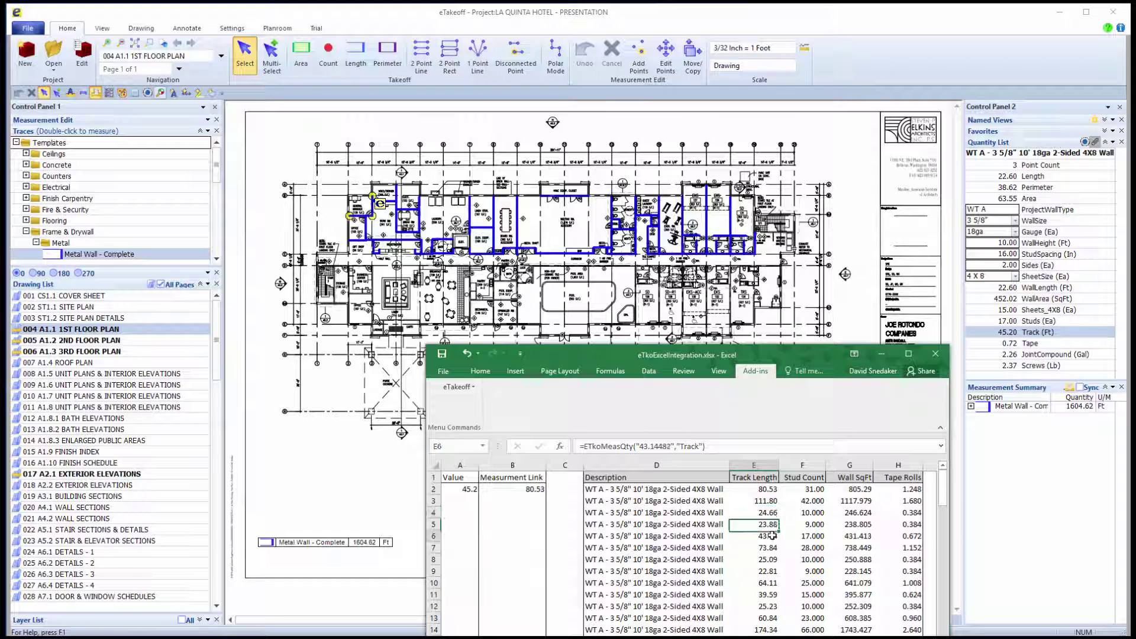
pyautogui.click(772, 547)
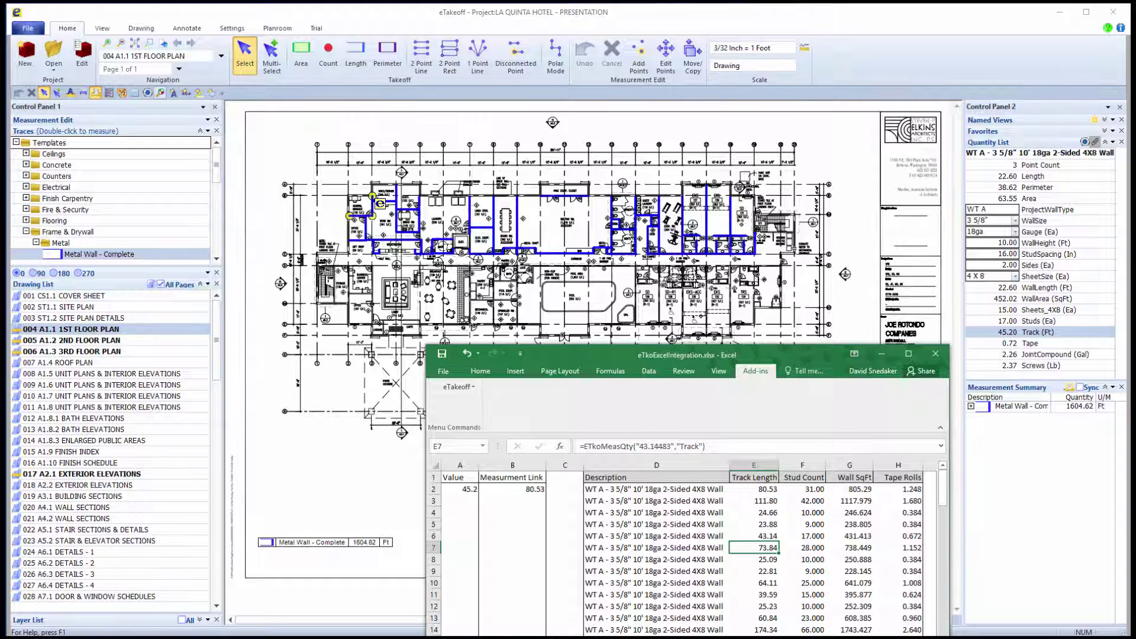
pyautogui.hotkey('ctrl', 'pageup')
pyautogui.click(593, 514)
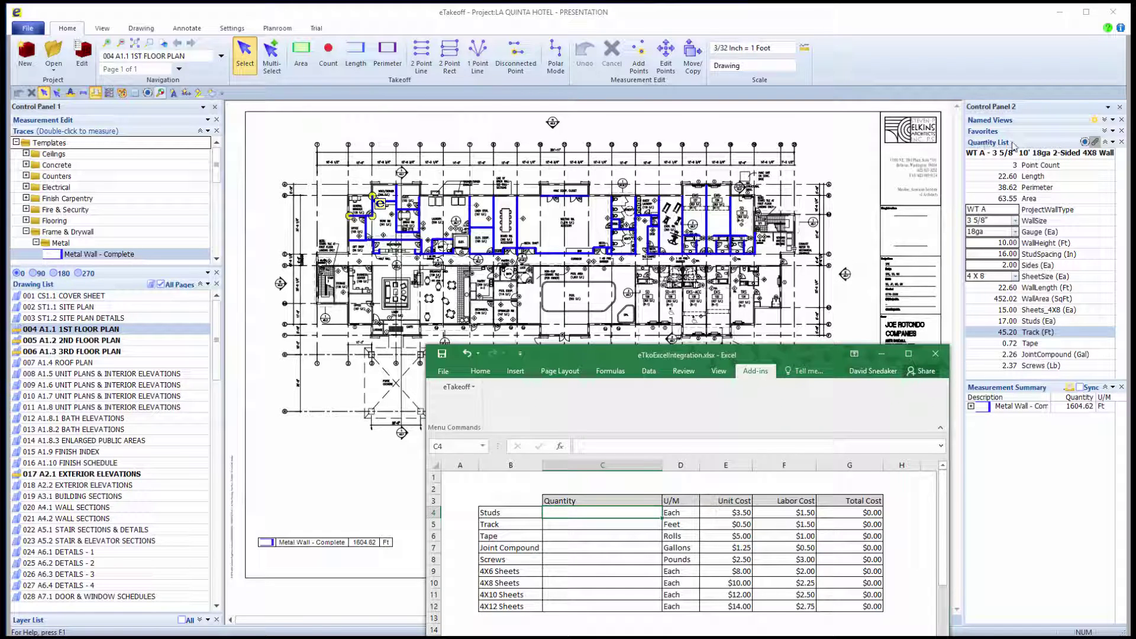
# - Use Copy/Drag Bid Code Links to link the Studs quantity into C4, showing the no-project error
pyautogui.click(1011, 349)
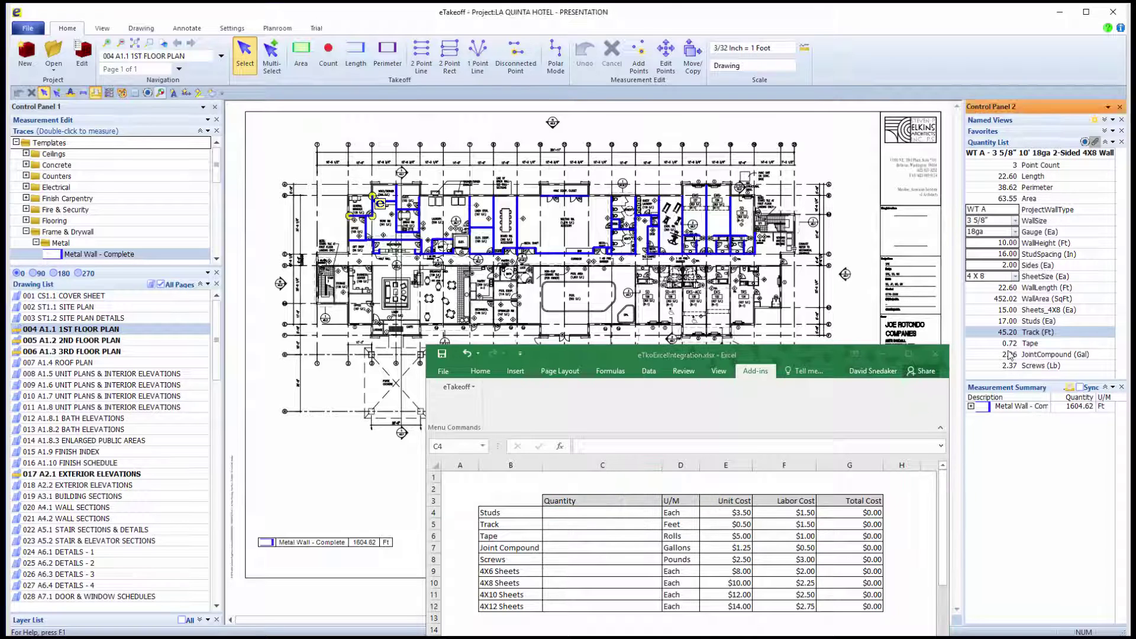
pyautogui.click(1085, 144)
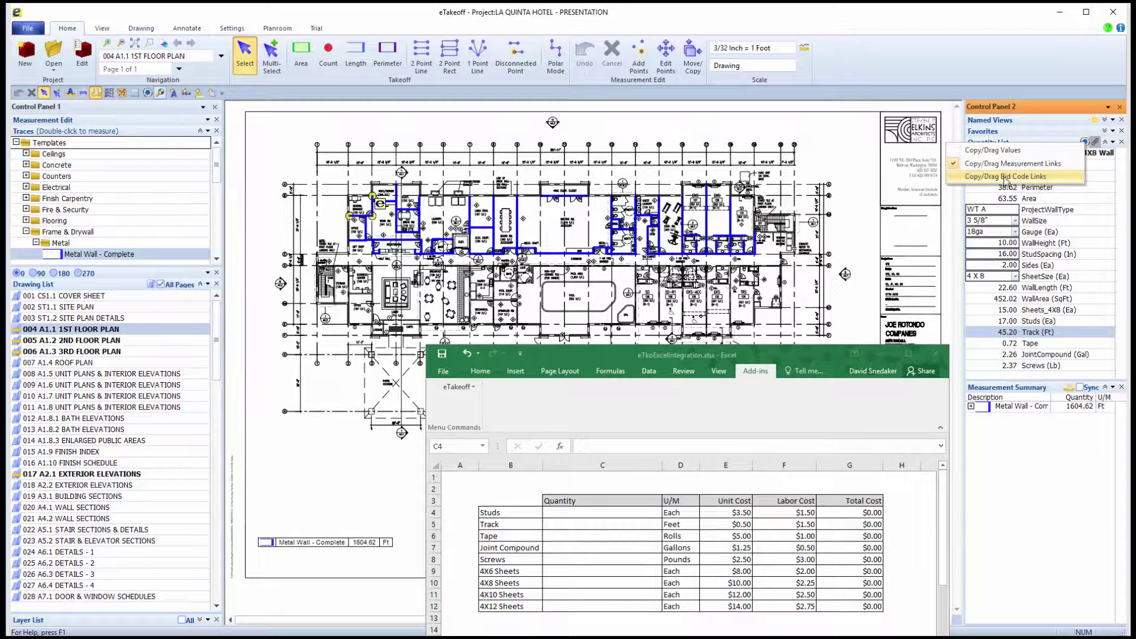
pyautogui.click(1005, 176)
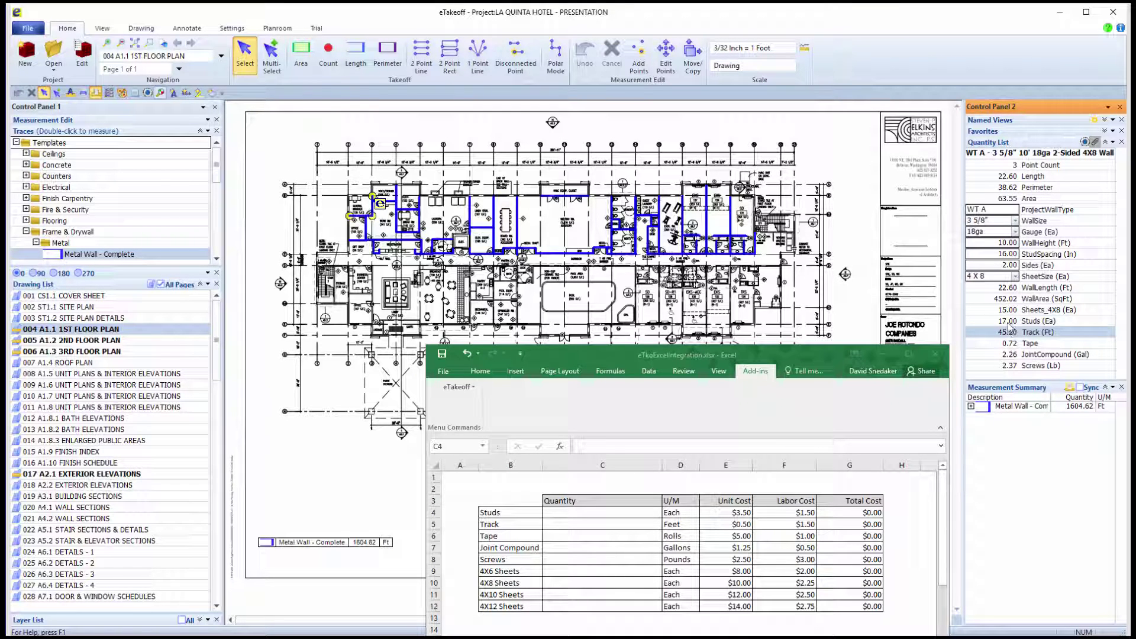
pyautogui.moveTo(1009, 327); pyautogui.dragTo(602, 513)
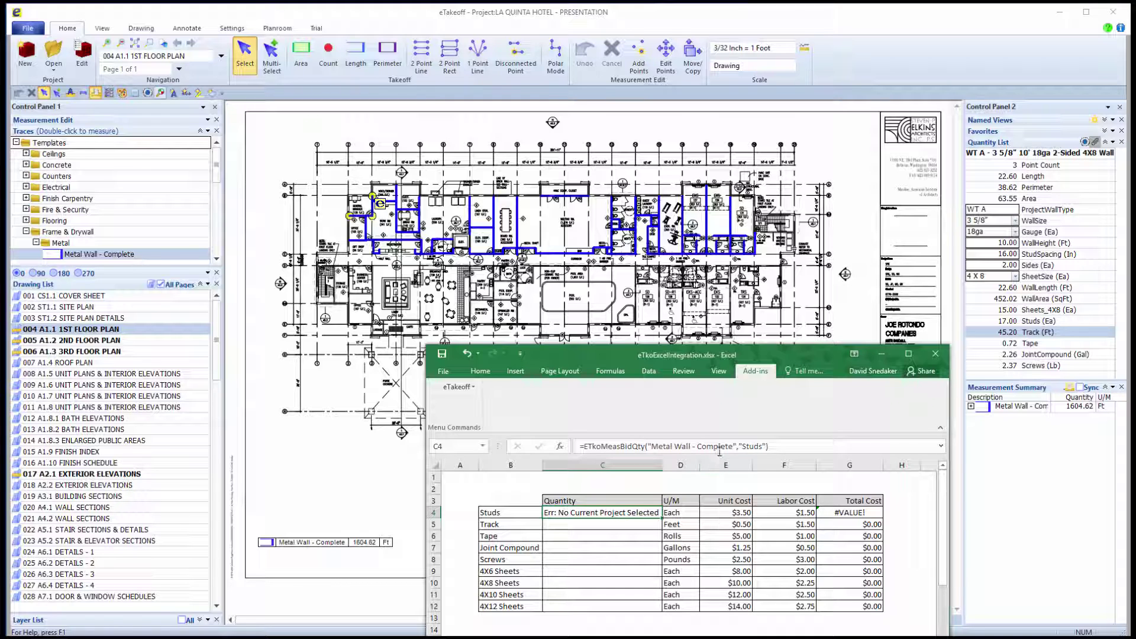
# - Inspect the Studs bid-code formula's item argument, leaving the formula unchanged
pyautogui.moveTo(738, 446); pyautogui.dragTo(766, 446)
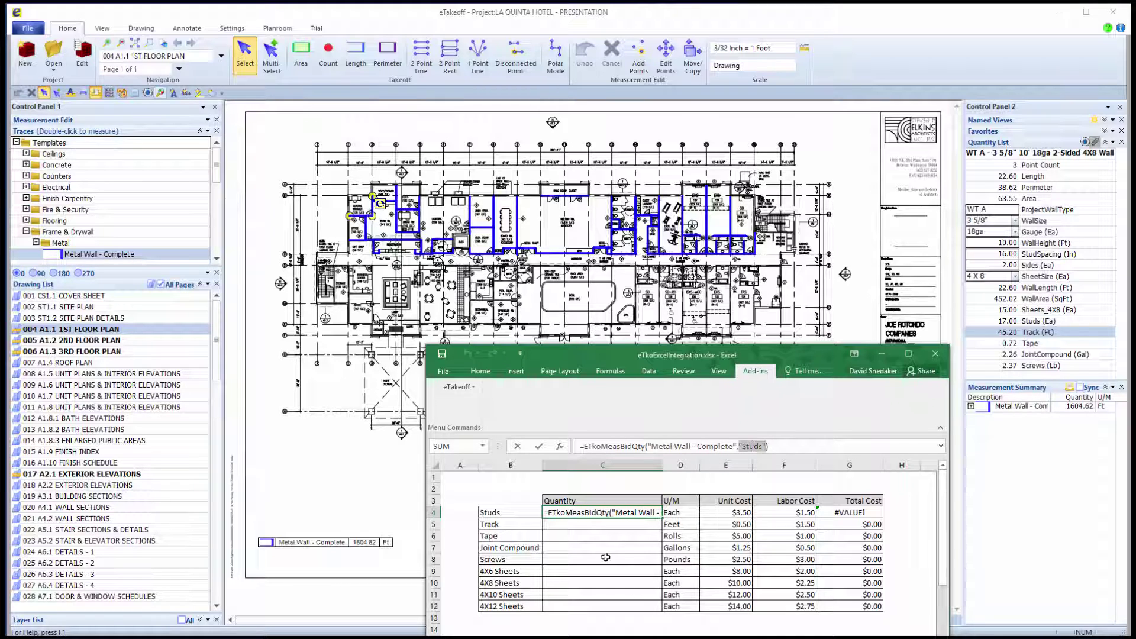
pyautogui.click(589, 525)
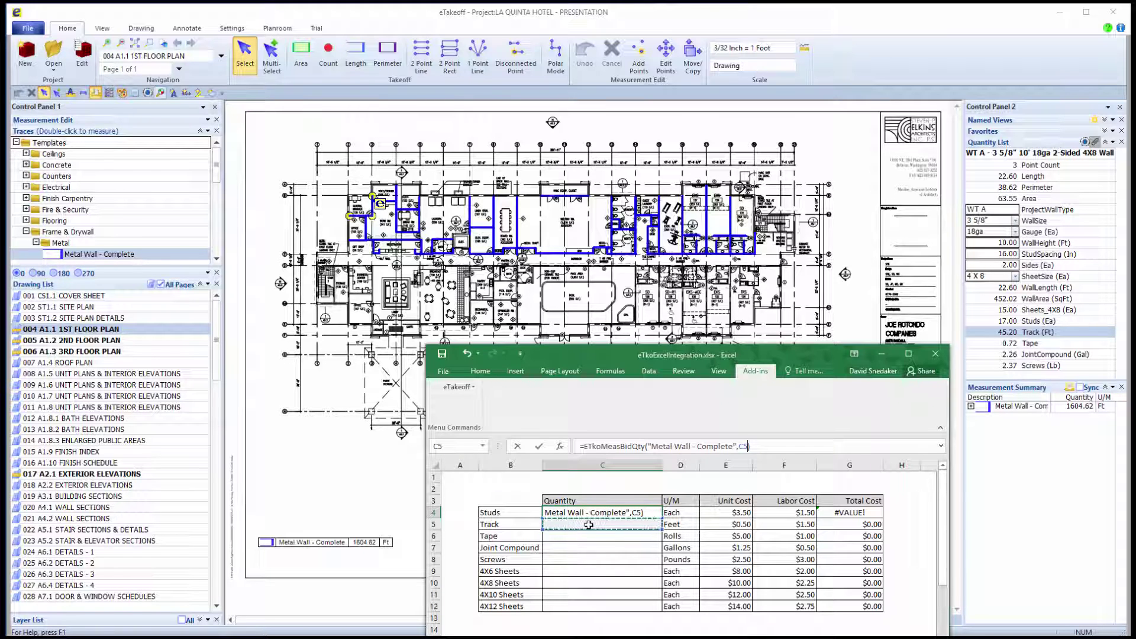
pyautogui.press('Escape')
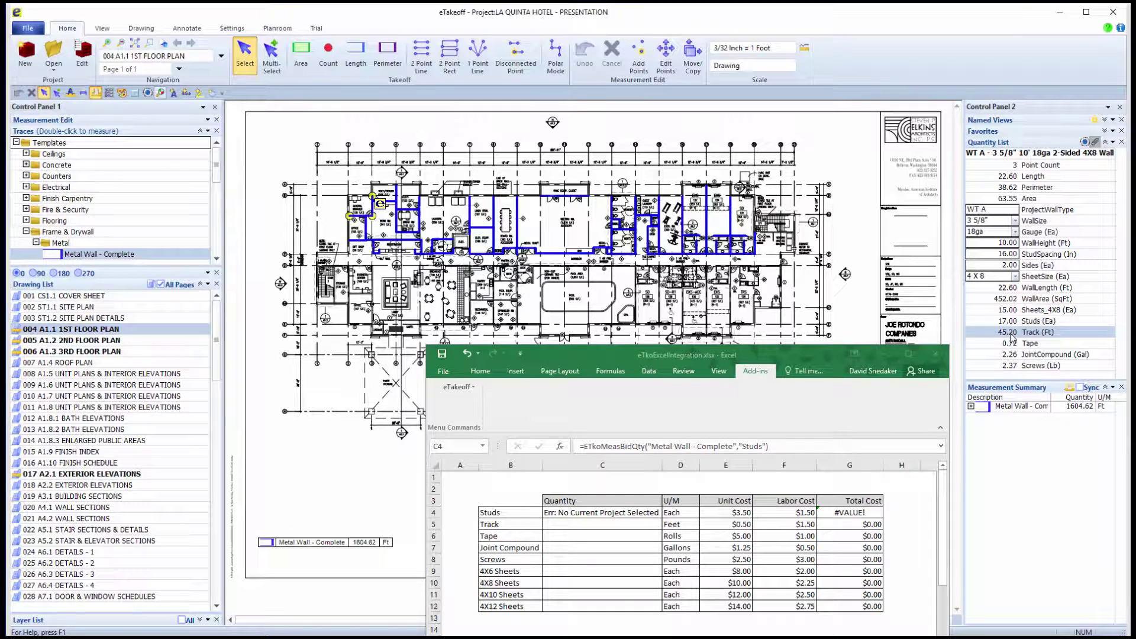
# - Link the Track, JointCompound and Sheets_4X8 quantities into cells C5, C7 and C10
pyautogui.moveTo(1012, 338); pyautogui.dragTo(599, 536)
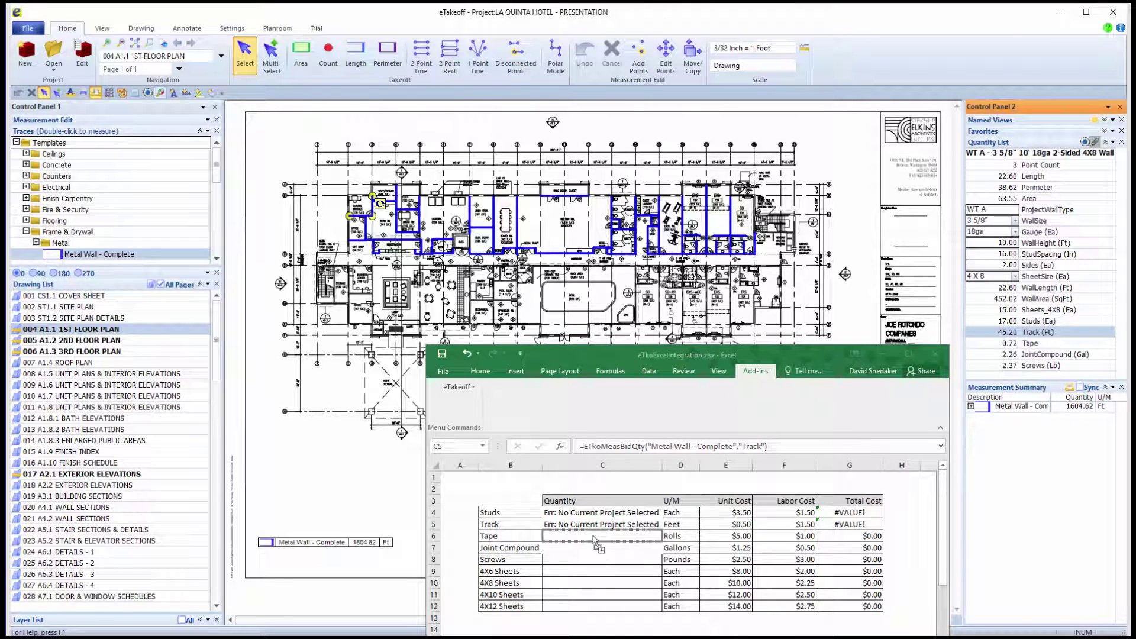
pyautogui.moveTo(1016, 360); pyautogui.dragTo(583, 559)
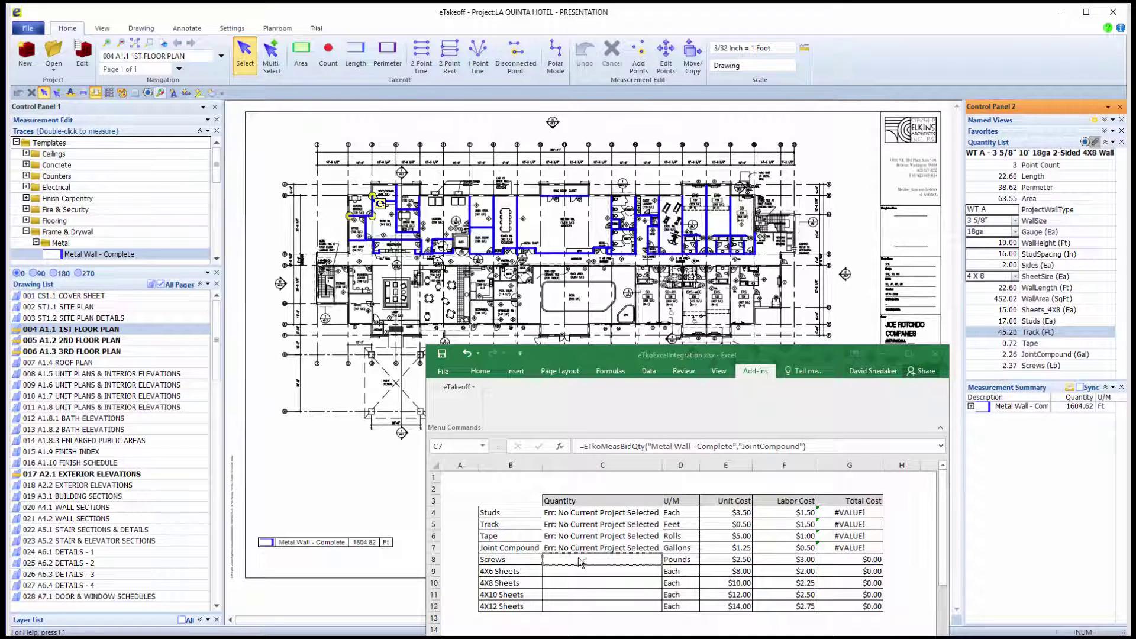
pyautogui.moveTo(1009, 312); pyautogui.dragTo(585, 596)
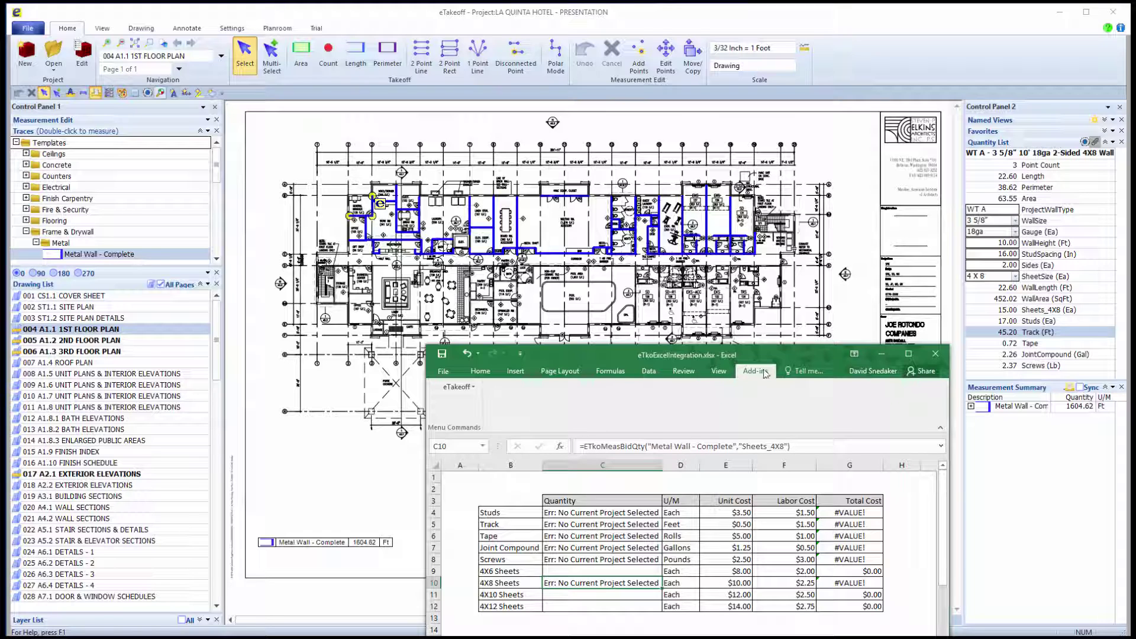
# - Set LA QUINTA HOTEL - PRESENTATION as the current project so Studs 617 and Track 1604.62 appear
pyautogui.click(473, 387)
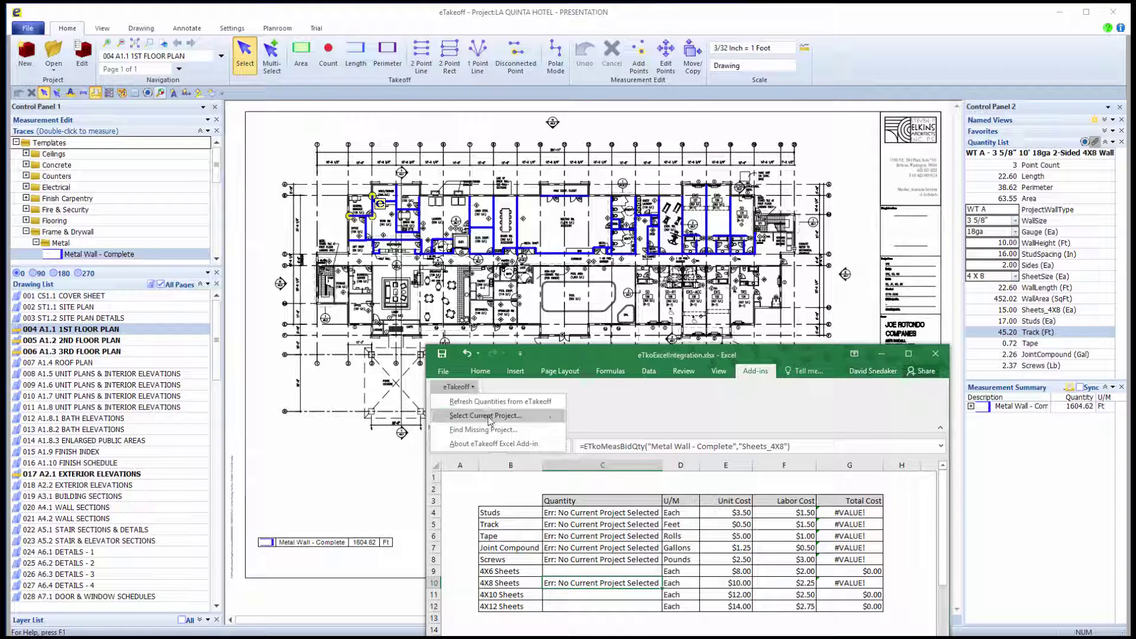
pyautogui.click(514, 416)
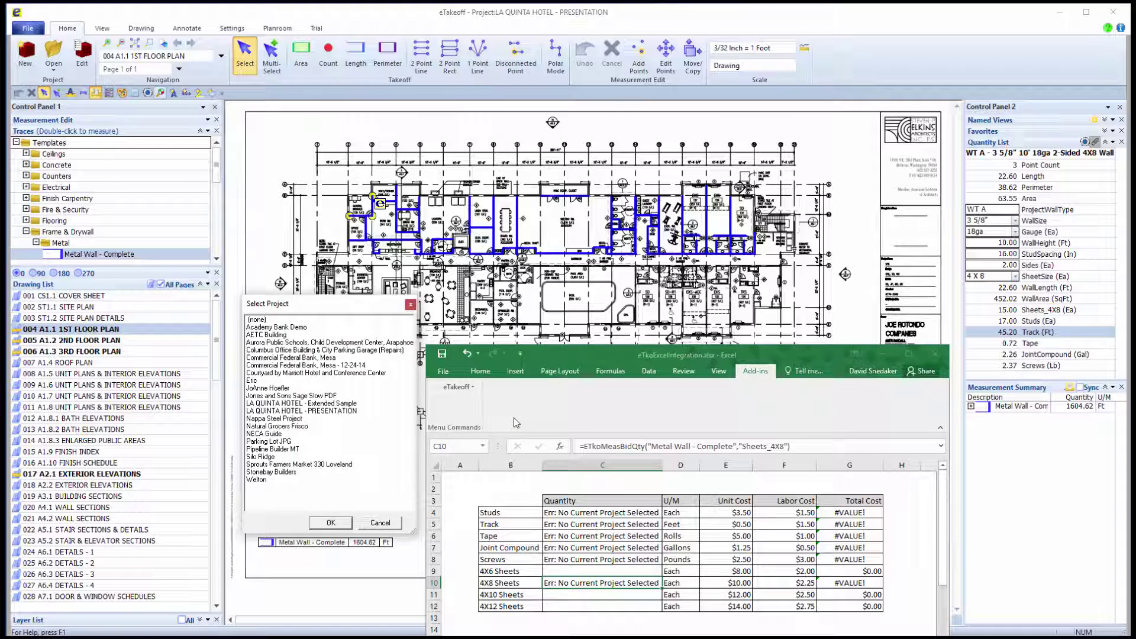
pyautogui.click(349, 410)
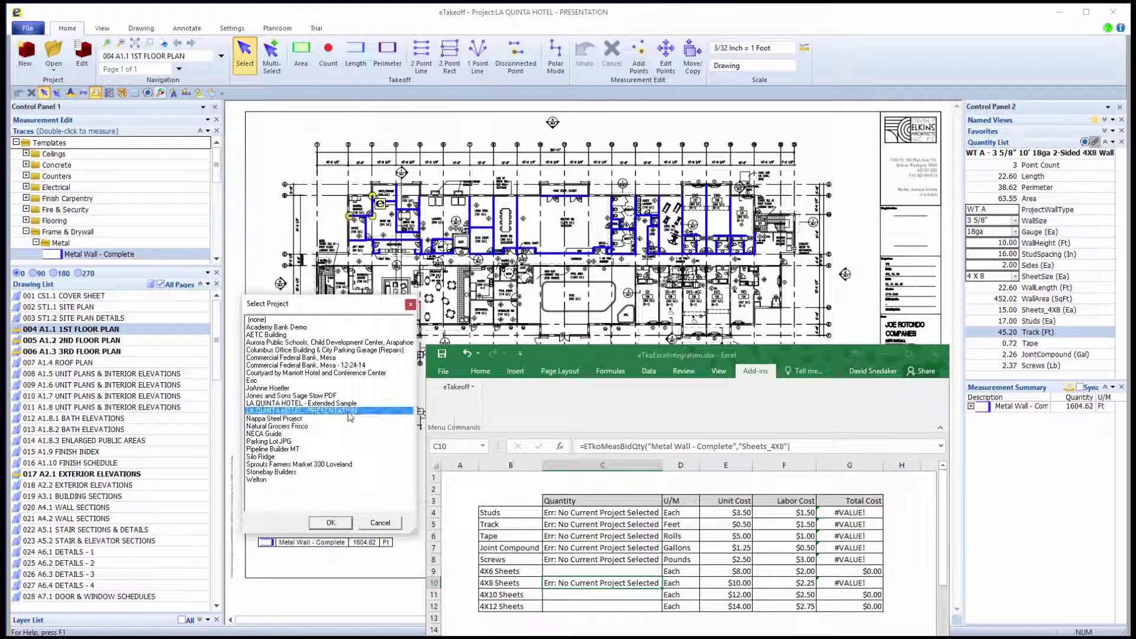
pyautogui.click(333, 523)
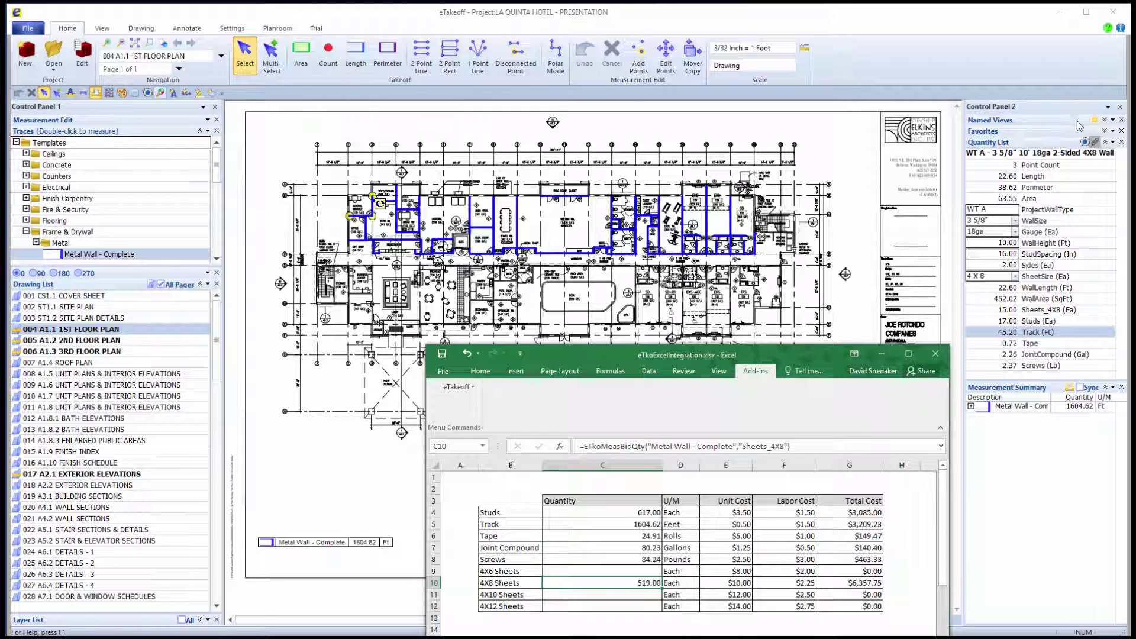
# - Trace three vertical wall runs with the WT A favorite, raising Metal Wall - Complete to 1825.01 ft
pyautogui.click(1106, 131)
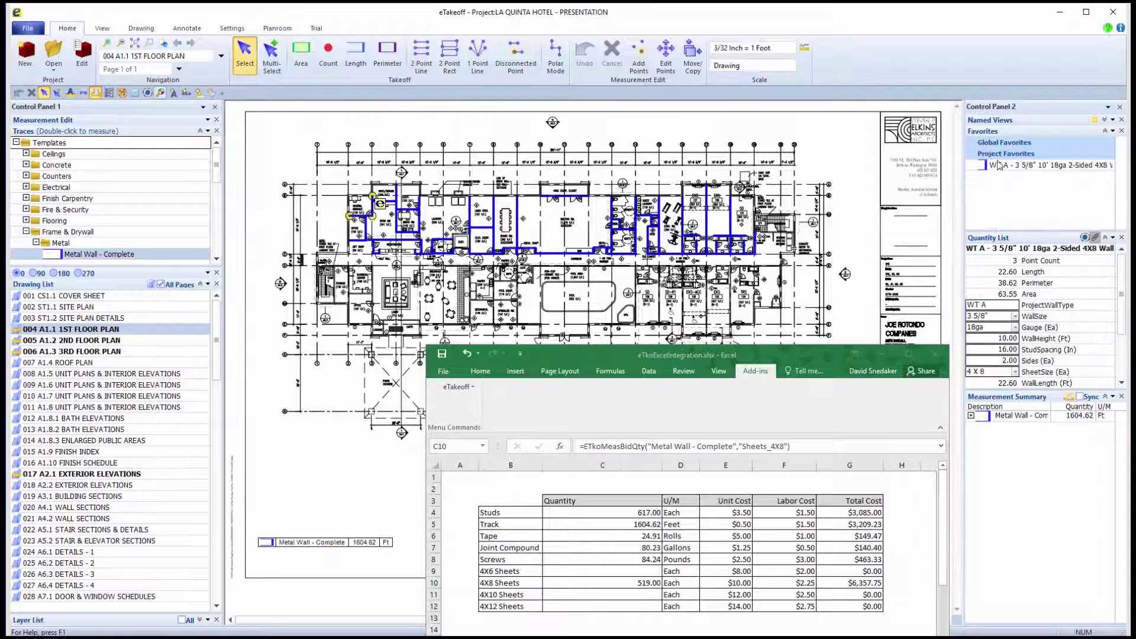
pyautogui.doubleClick(995, 169)
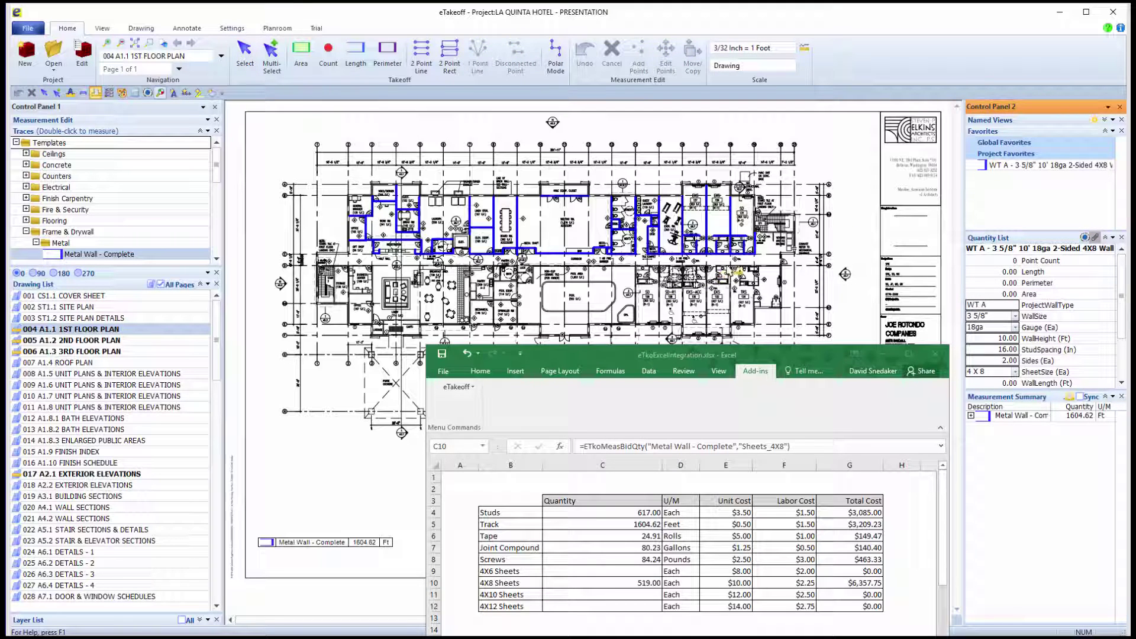
pyautogui.click(733, 270)
pyautogui.doubleClick(728, 334)
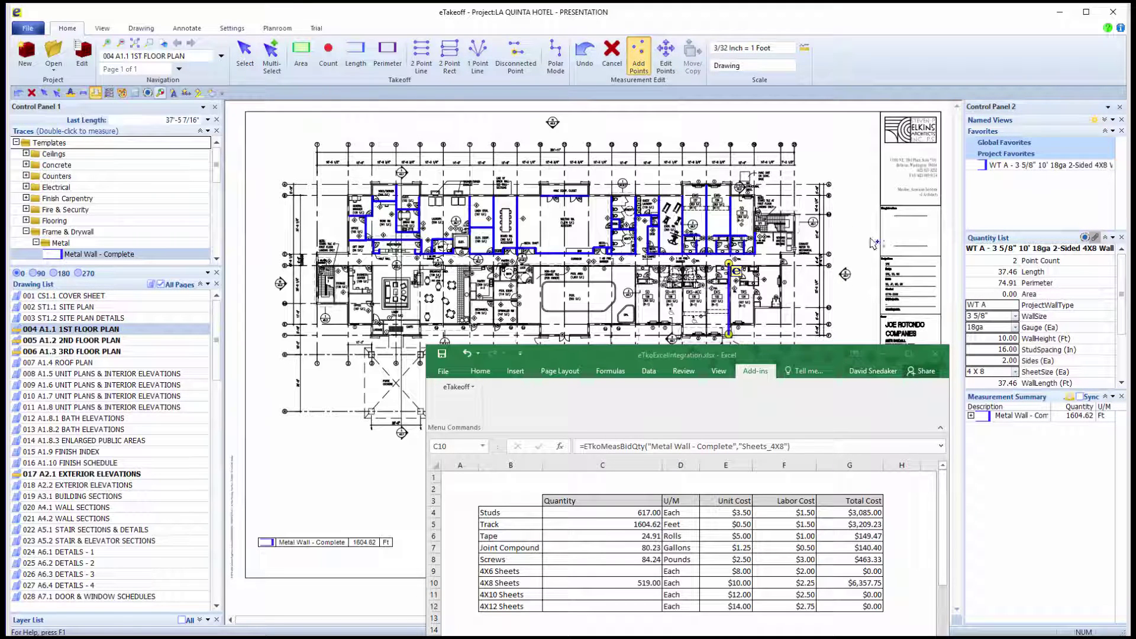
pyautogui.click(680, 271)
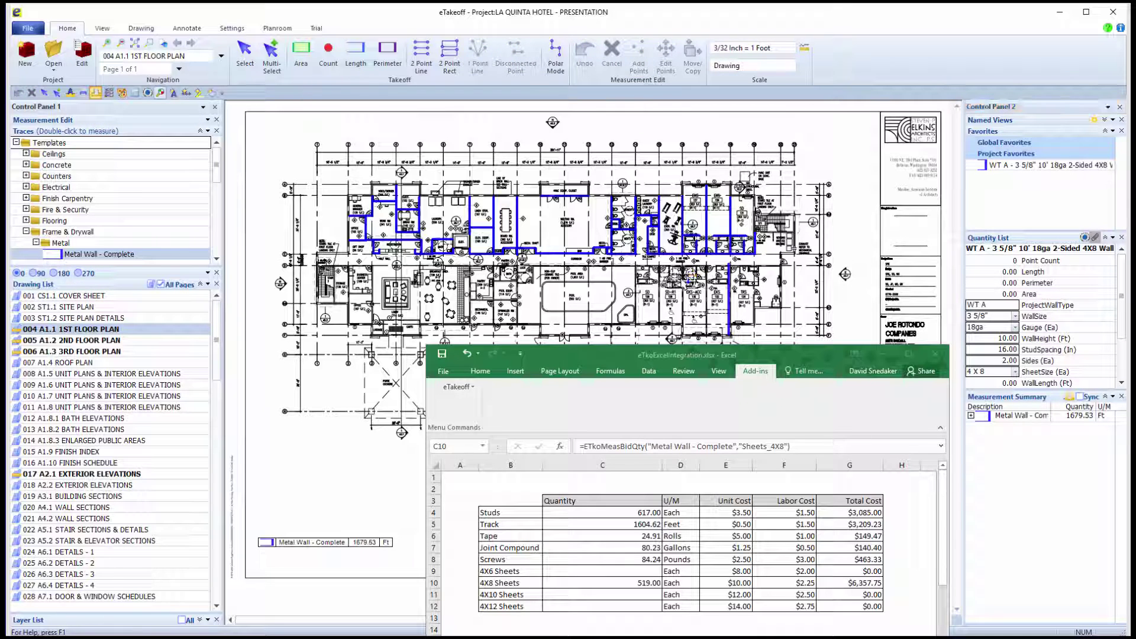
pyautogui.doubleClick(681, 335)
pyautogui.doubleClick(1009, 167)
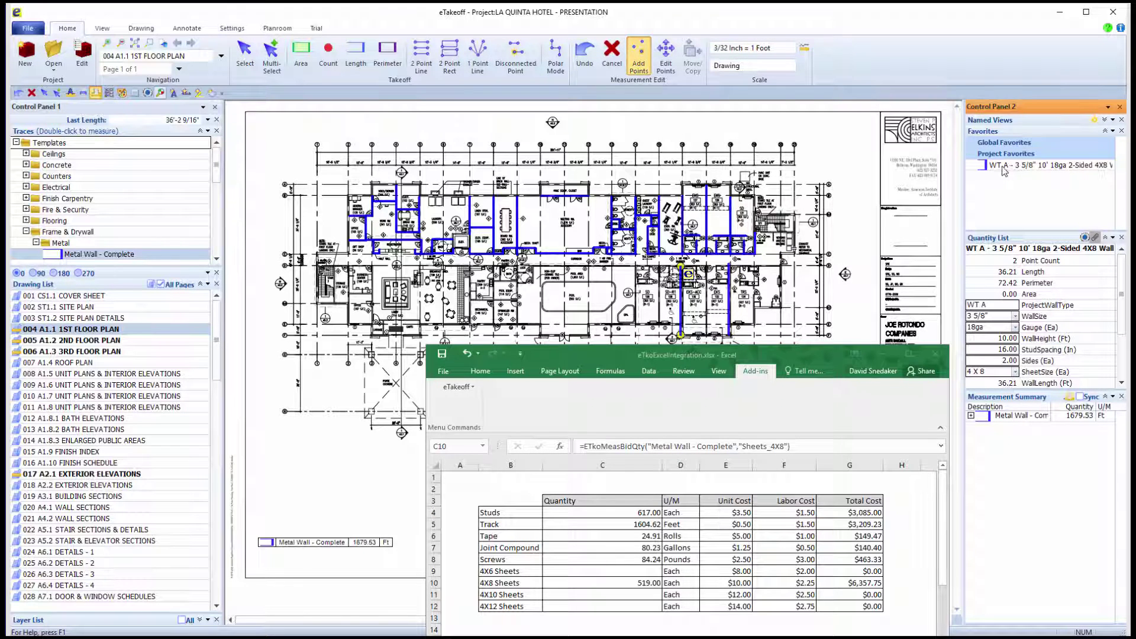
pyautogui.click(705, 267)
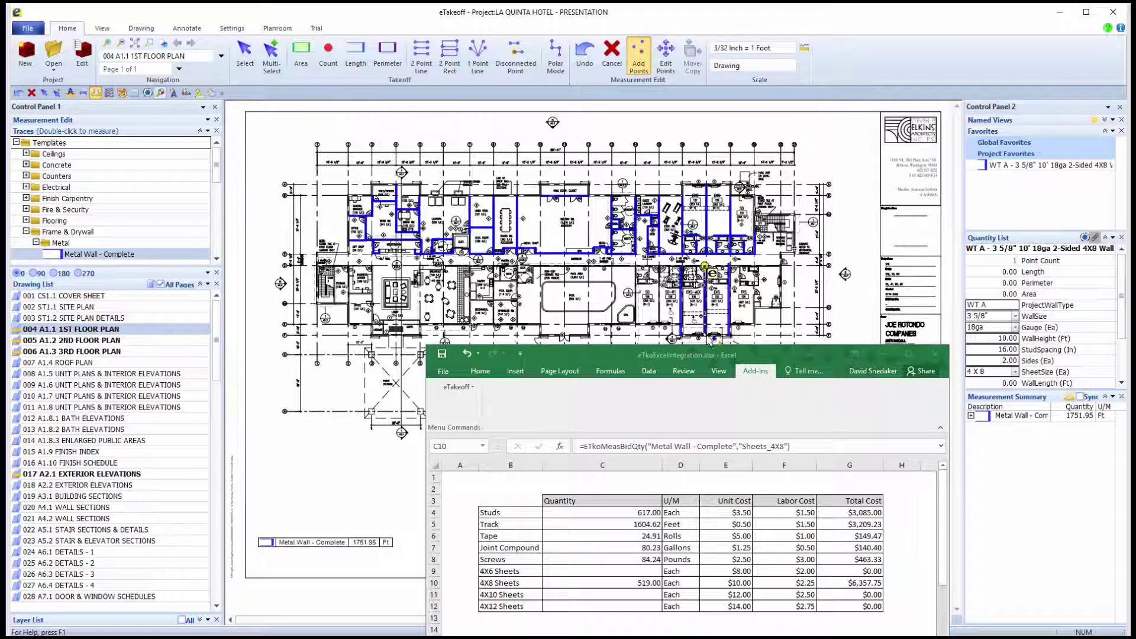
pyautogui.doubleClick(705, 335)
pyautogui.press('Escape')
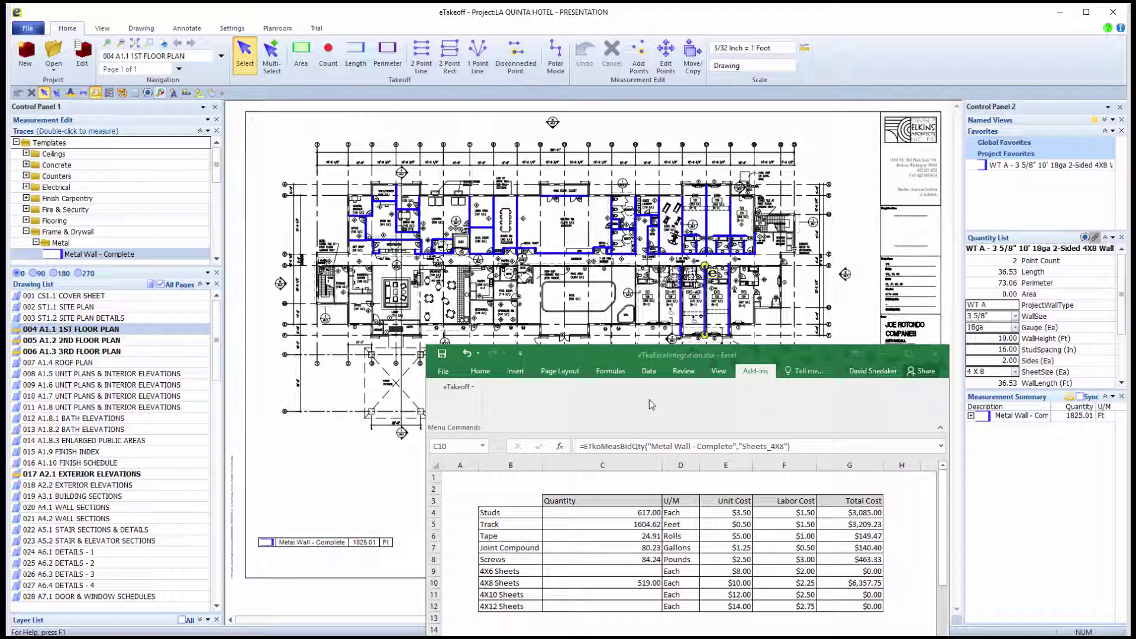
# - Refresh quantities from eTakeoff so Excel shows Studs 702, Track 1825.01 and 4X8 Sheets 589
pyautogui.click(475, 389)
pyautogui.click(475, 389)
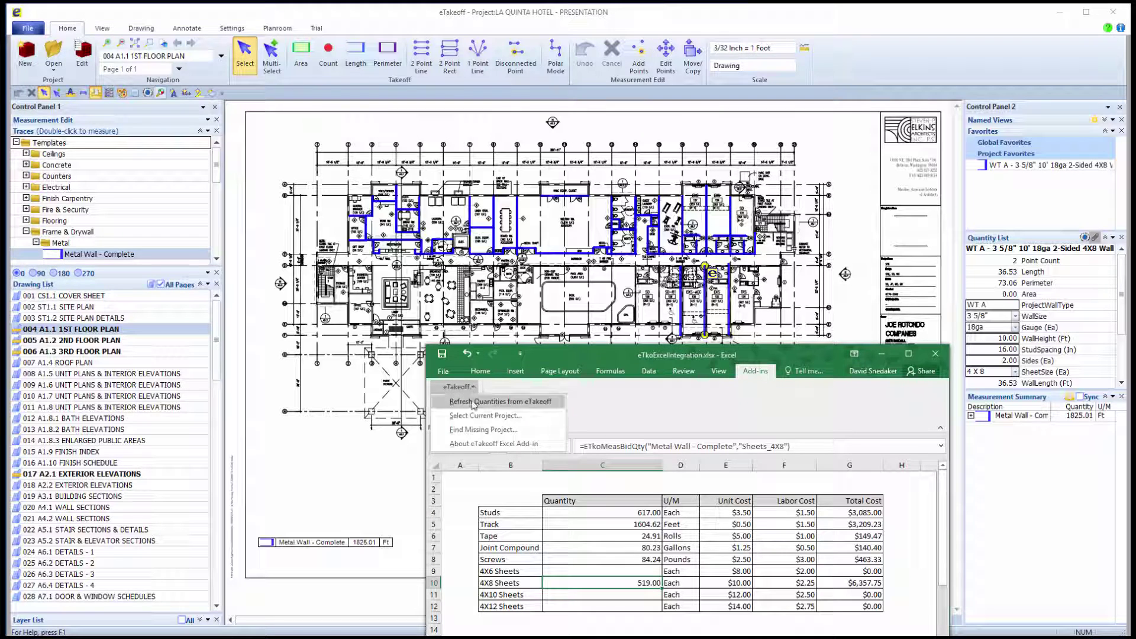
pyautogui.click(473, 403)
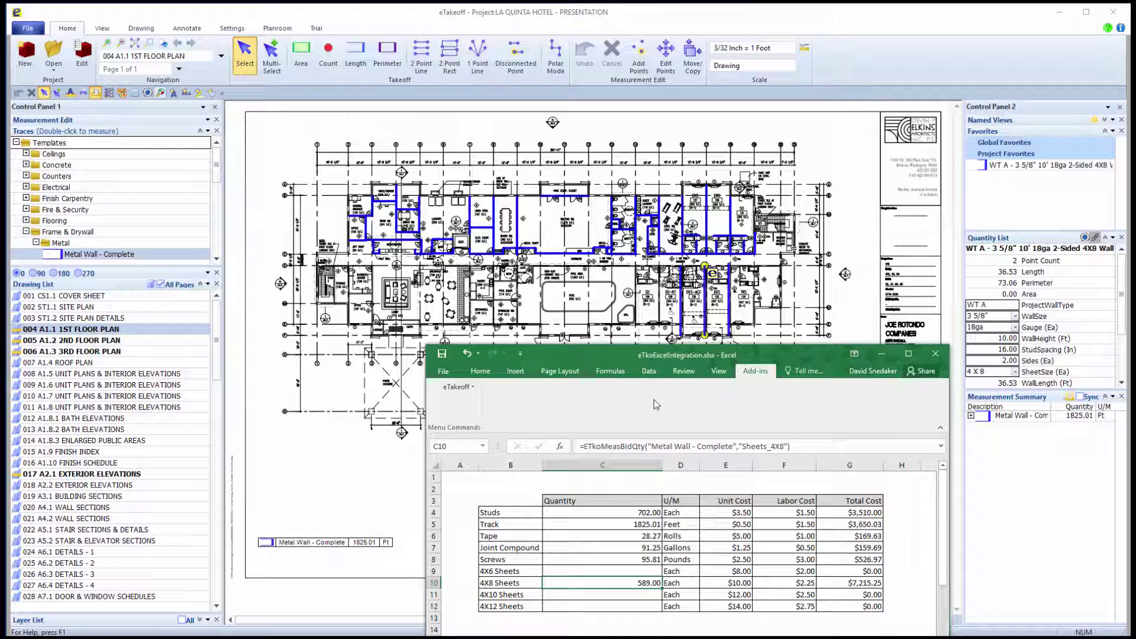
pyautogui.press('Down')
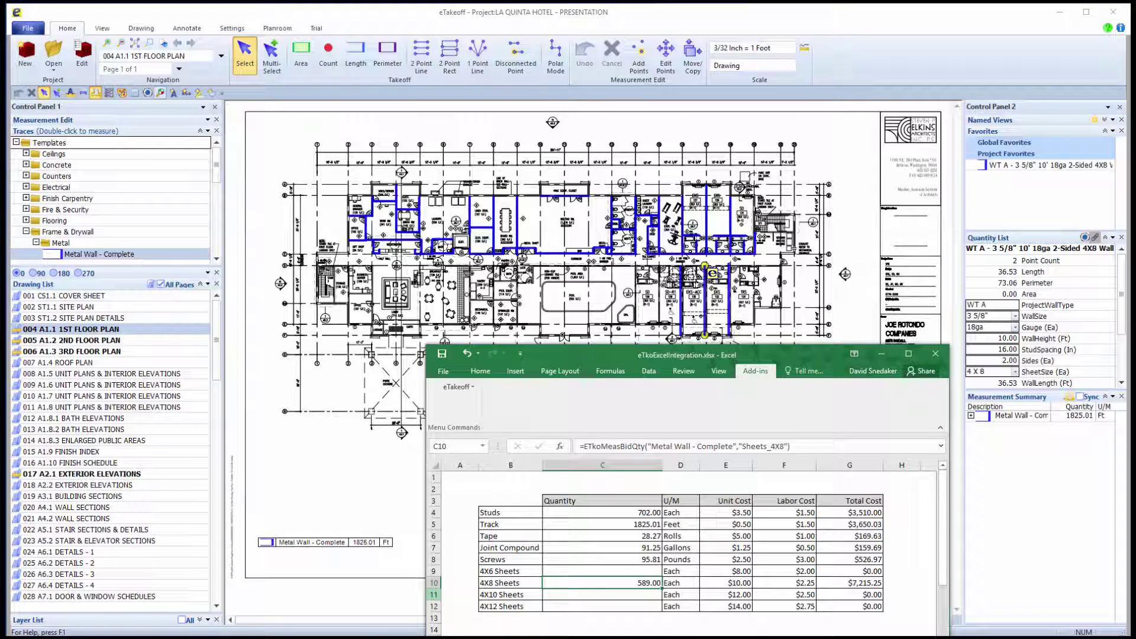